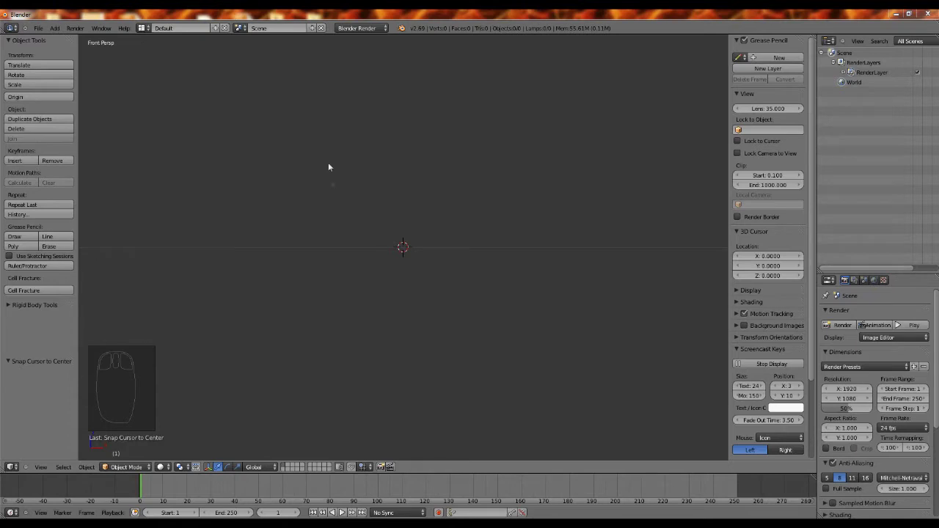
# Find the Import-Export: DirectX X Format add-on, make sure it is enabled, and save the user settings
pyautogui.click(37, 28)
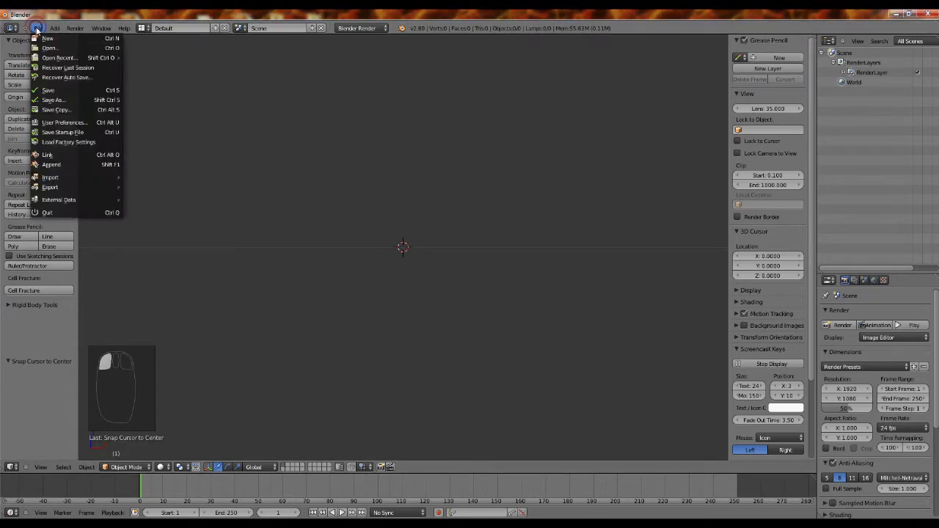
pyautogui.click(61, 123)
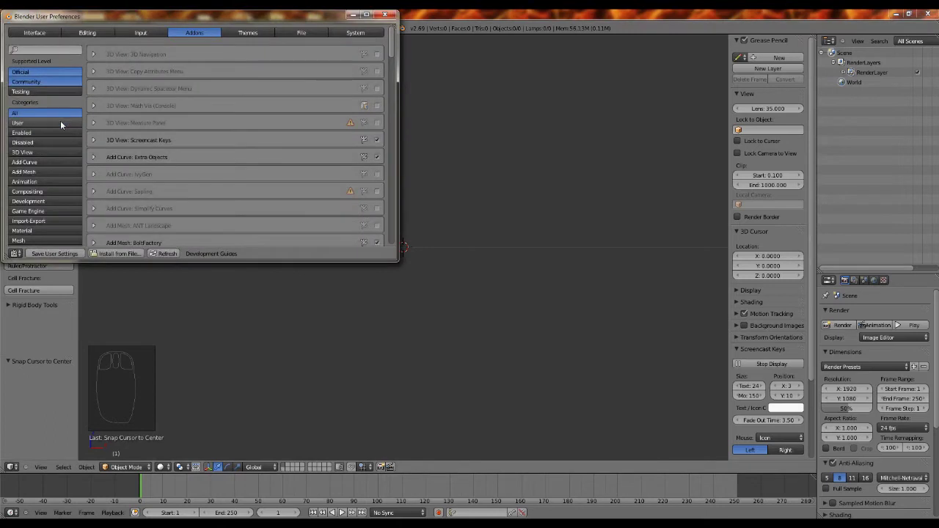
pyautogui.click(55, 52)
pyautogui.write('dir')
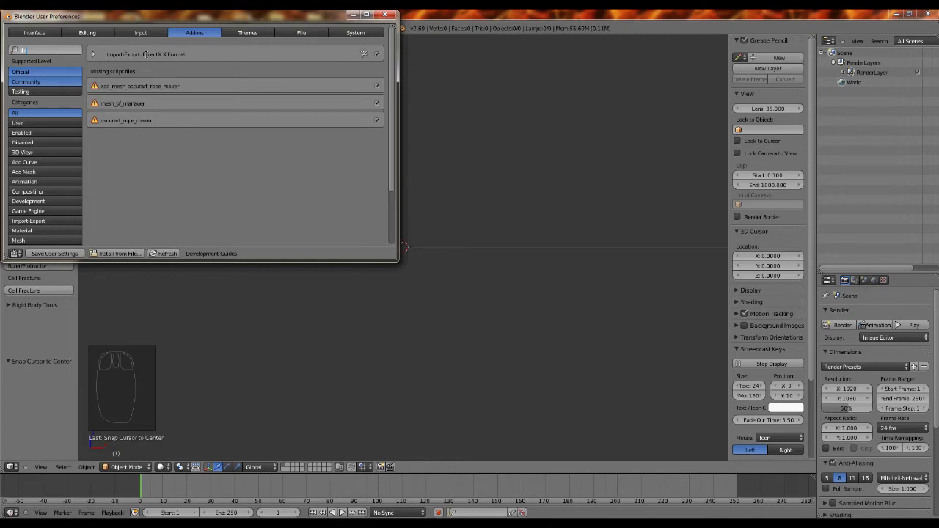
pyautogui.click(377, 54)
pyautogui.click(48, 256)
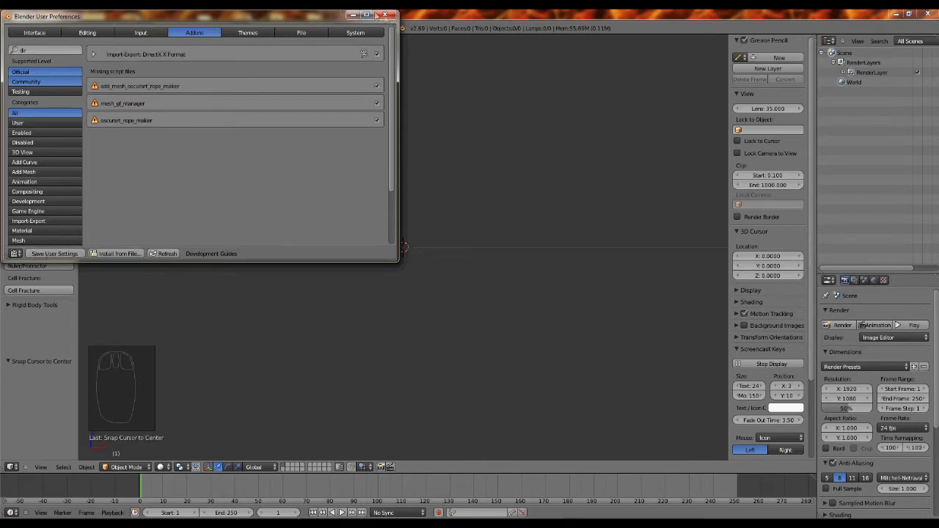
pyautogui.click(385, 15)
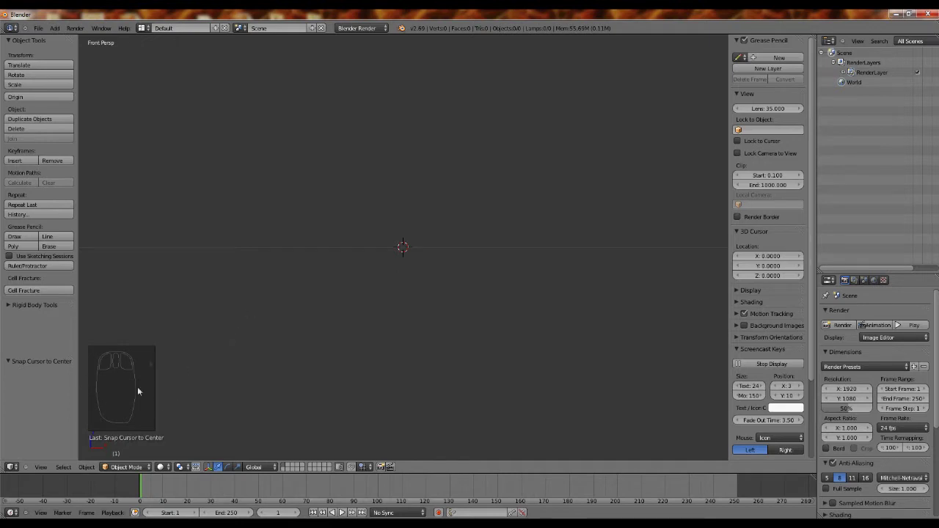
# Set the viewport to front orthographic view and import the spaceship model from a 3D Studio (.3ds) file
pyautogui.scroll(1, 203, 385)
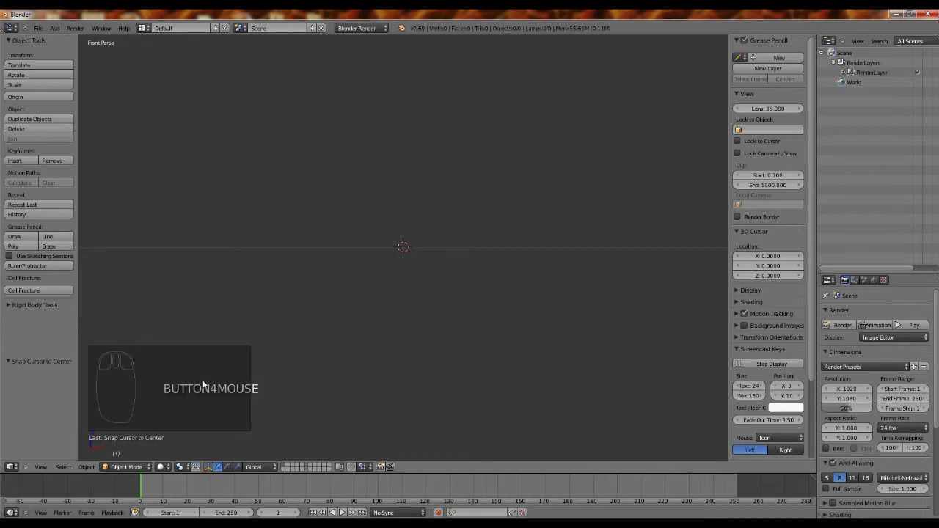
pyautogui.scroll(-1, 203, 384)
pyautogui.press('KP_1')
pyautogui.press('KP_5')
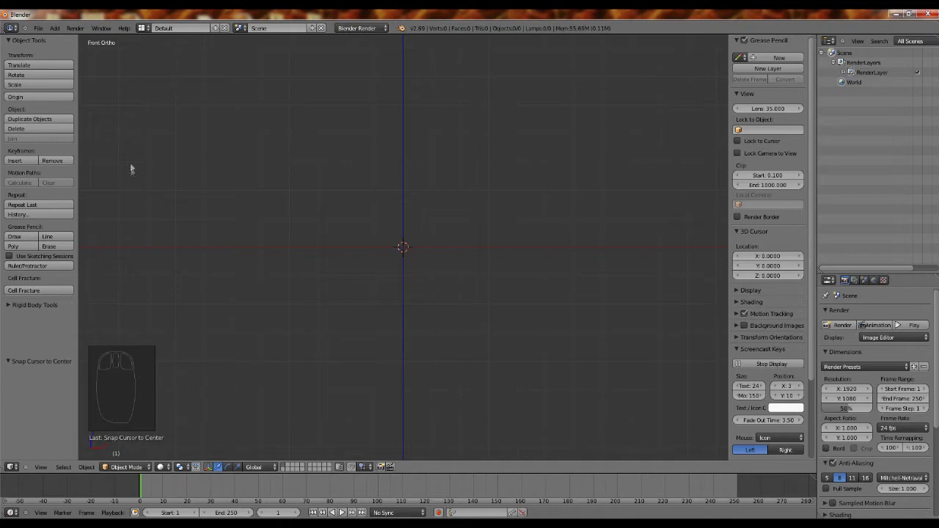
pyautogui.click(38, 27)
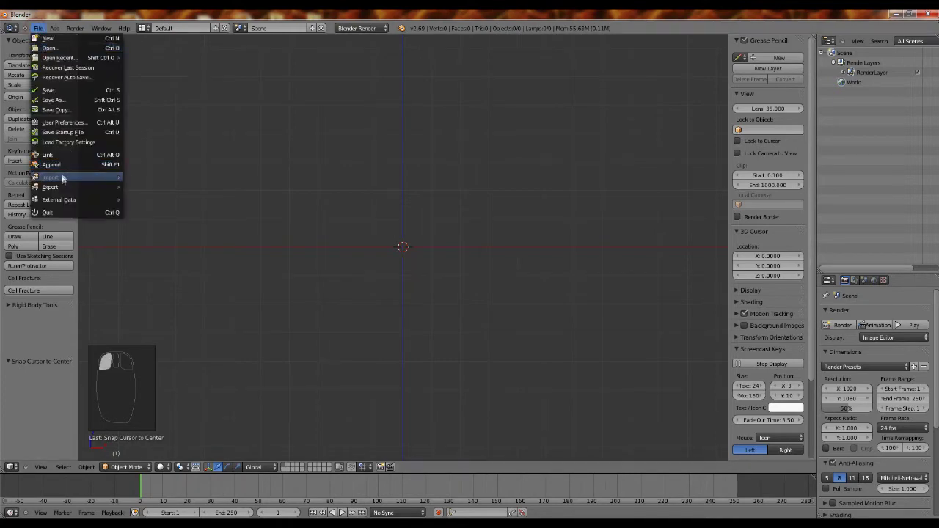
pyautogui.moveTo(63, 178)
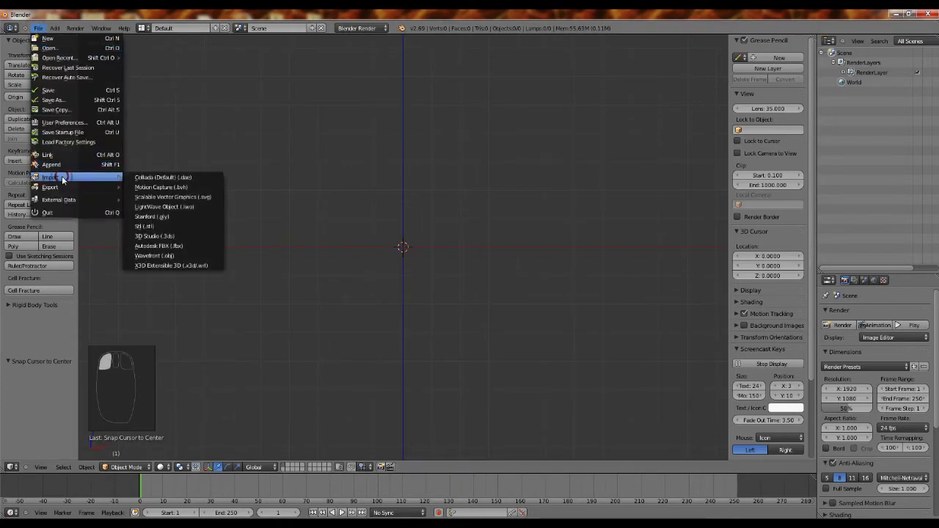
pyautogui.click(153, 236)
pyautogui.doubleClick(147, 85)
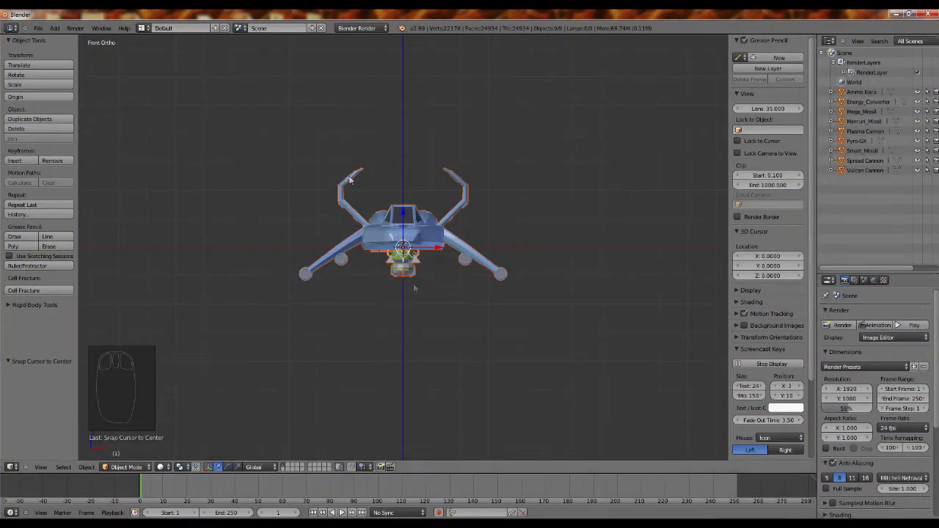
# Expand the scene hierarchy in the outliner and look through the materials of each imported ship part
pyautogui.click(841, 102)
pyautogui.press('KP_Add')
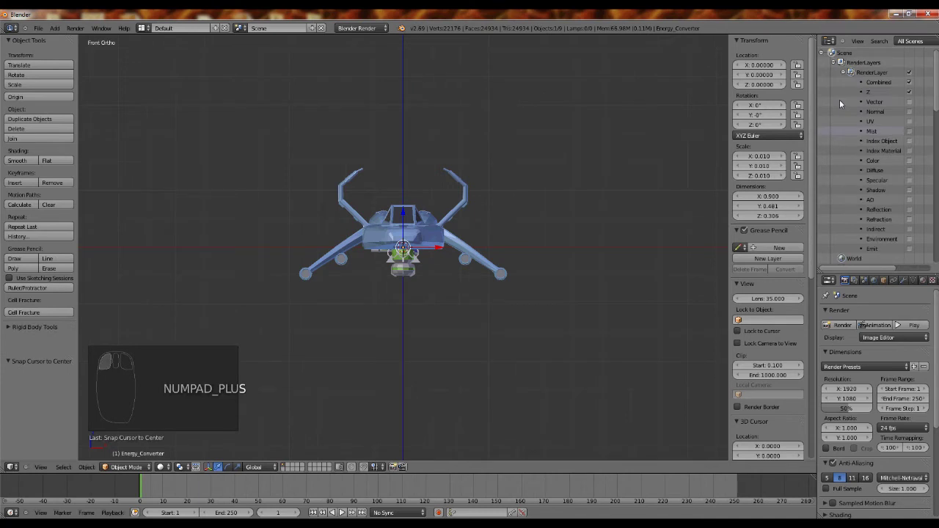
pyautogui.scroll(-2, 881, 127)
pyautogui.scroll(-4, 882, 128)
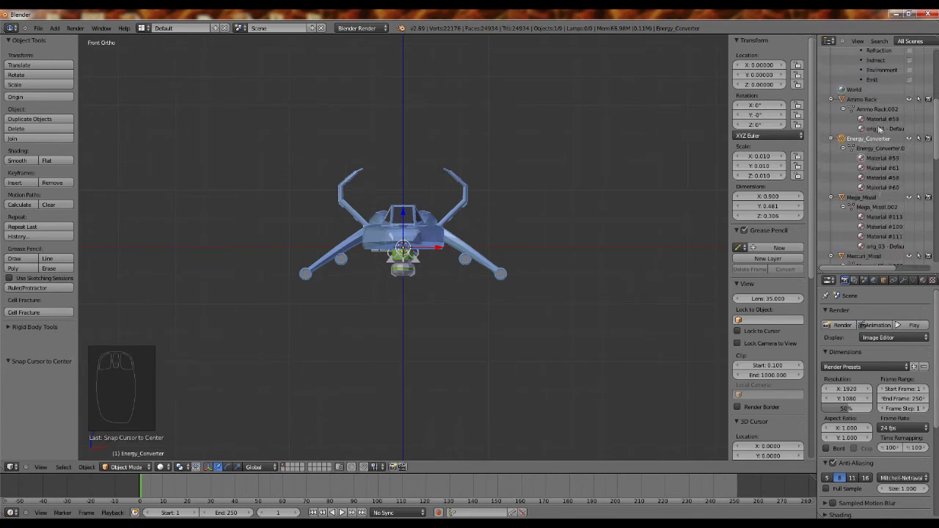
pyautogui.scroll(-2, 884, 157)
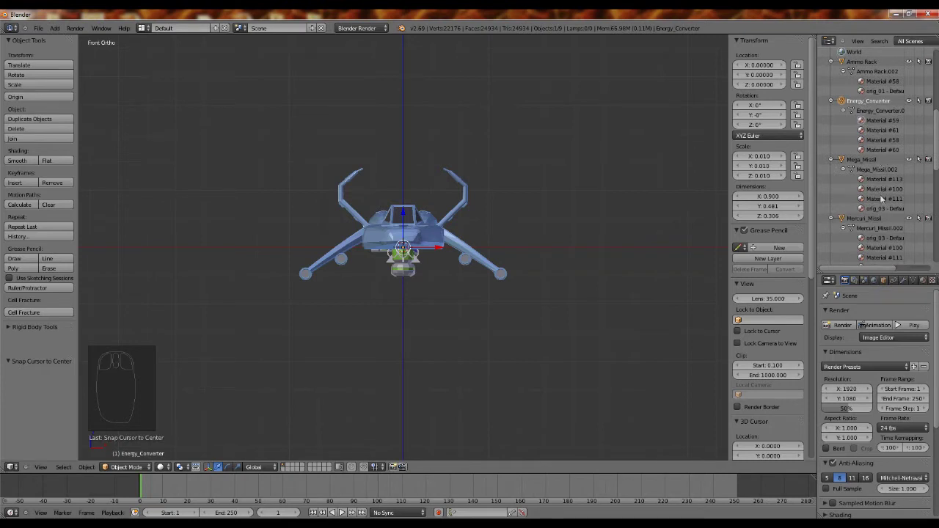
pyautogui.scroll(-4, 893, 189)
pyautogui.scroll(-2, 893, 190)
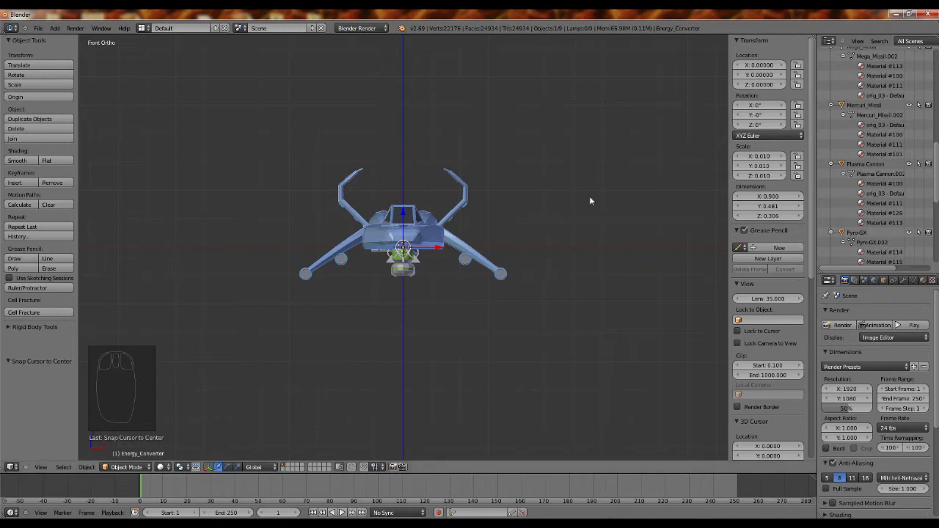
# Select all ship parts with Pyro-GX as the active object and look up the DirectX (.x) export option
pyautogui.rightClick(424, 242)
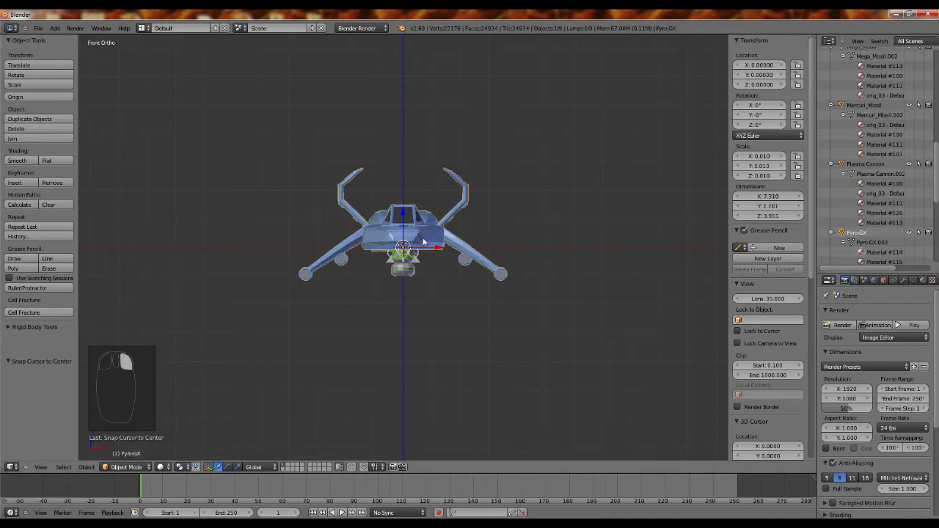
pyautogui.press('a')
pyautogui.press('a')
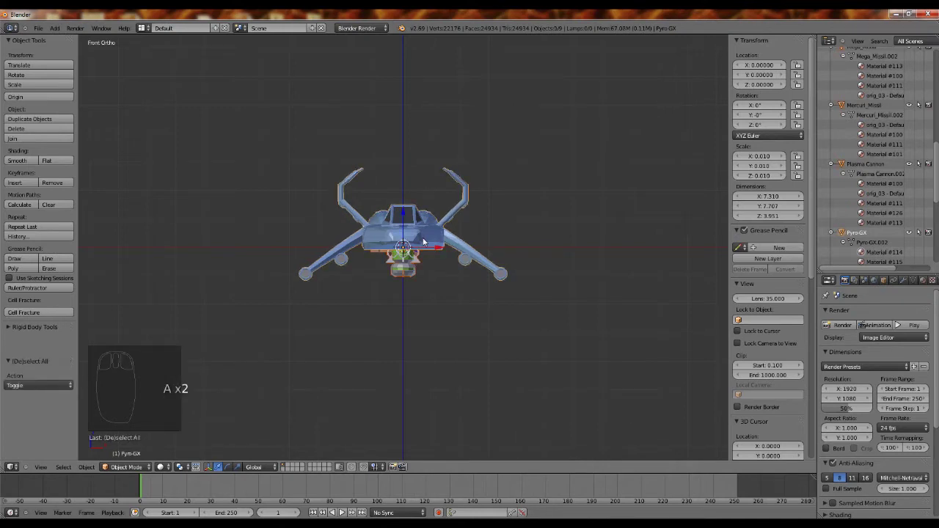
pyautogui.click(39, 28)
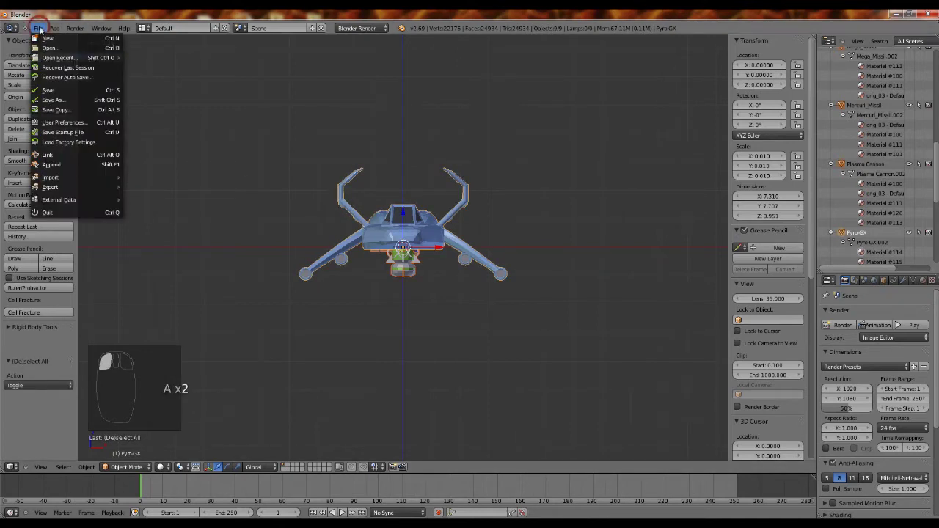
pyautogui.moveTo(49, 188)
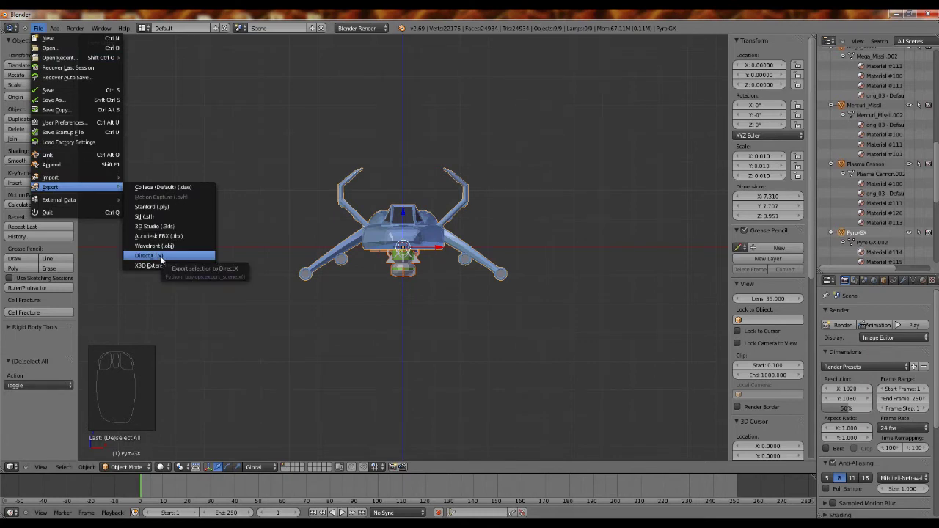
pyautogui.click(542, 154)
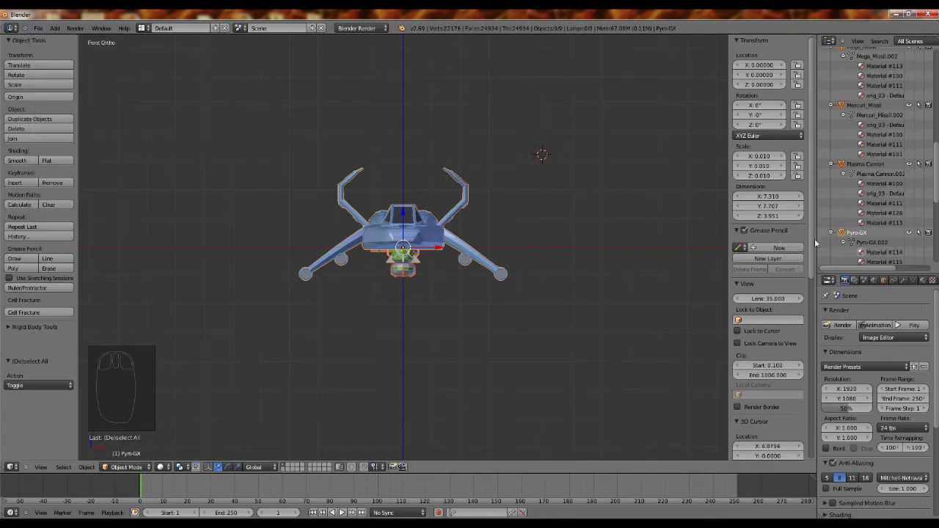
# Reselect all ship parts and join them into the single Pyro-GX object
pyautogui.click(847, 233)
pyautogui.press('a')
pyautogui.press('a')
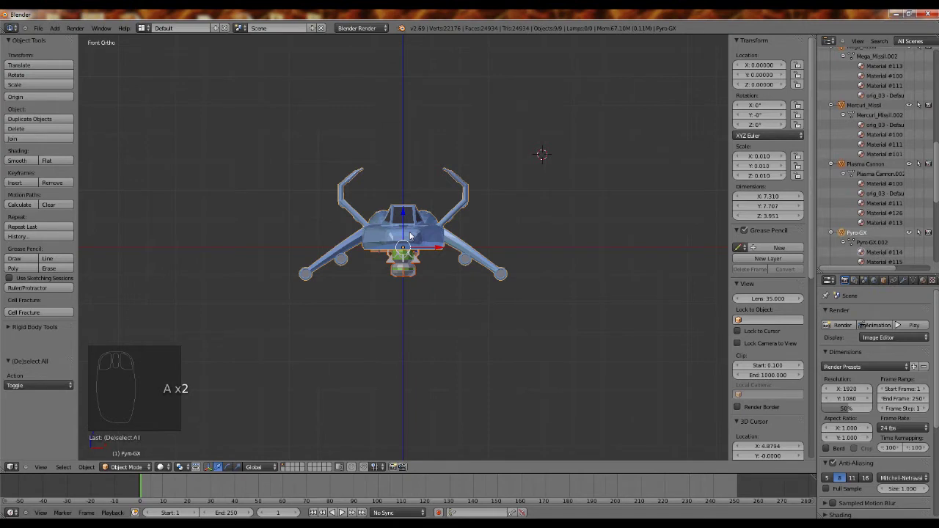
pyautogui.hotkey('ctrl', 'j')
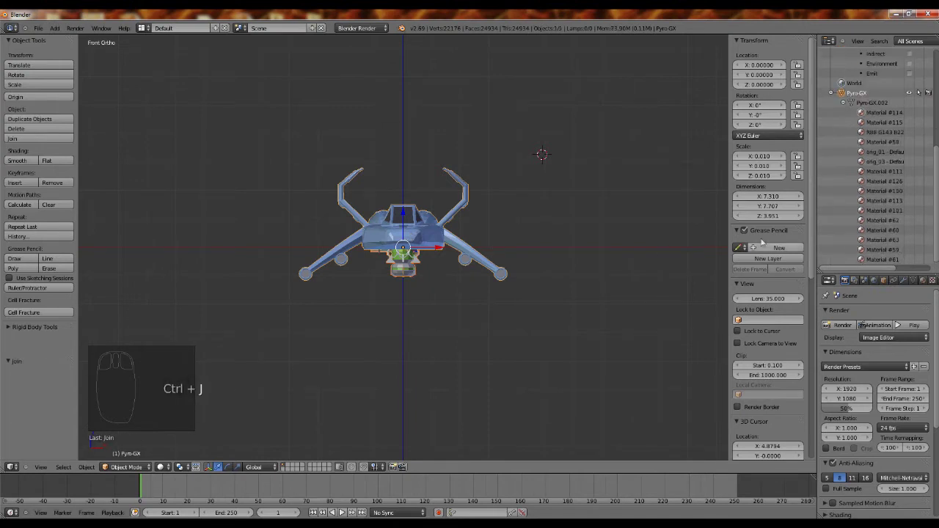
pyautogui.scroll(3, 932, 169)
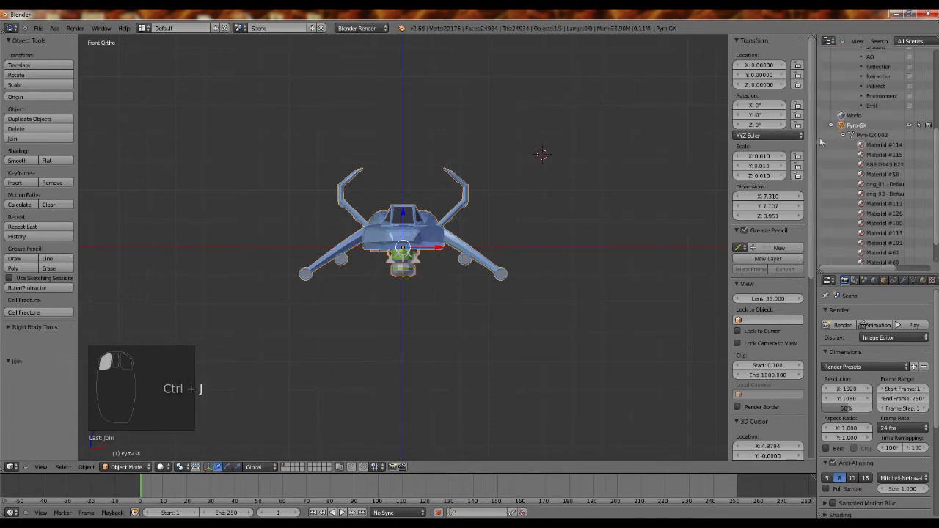
pyautogui.scroll(-3, 931, 150)
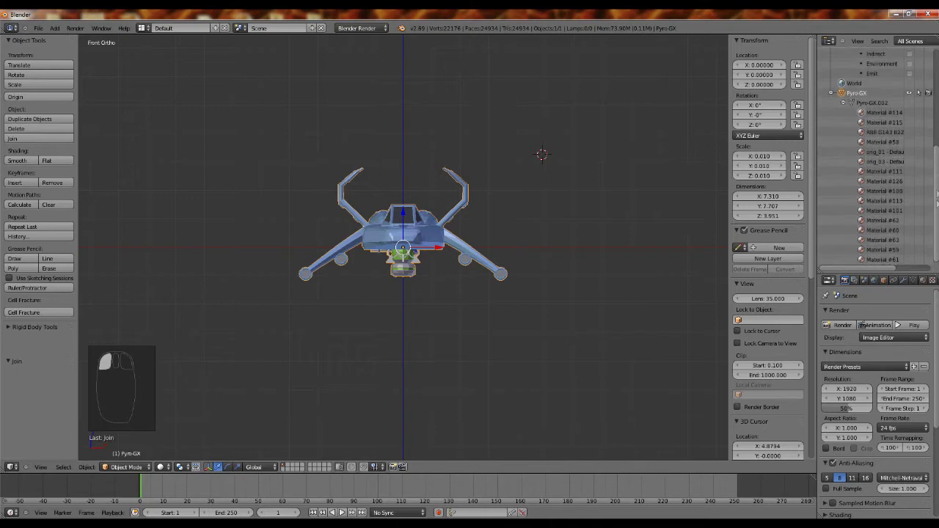
# Set the diffuse colour of Material #113 to bright blue with a diffuse intensity of 1.000
pyautogui.moveTo(447, 295); pyautogui.dragTo(492, 237, button='middle')
pyautogui.click(863, 200)
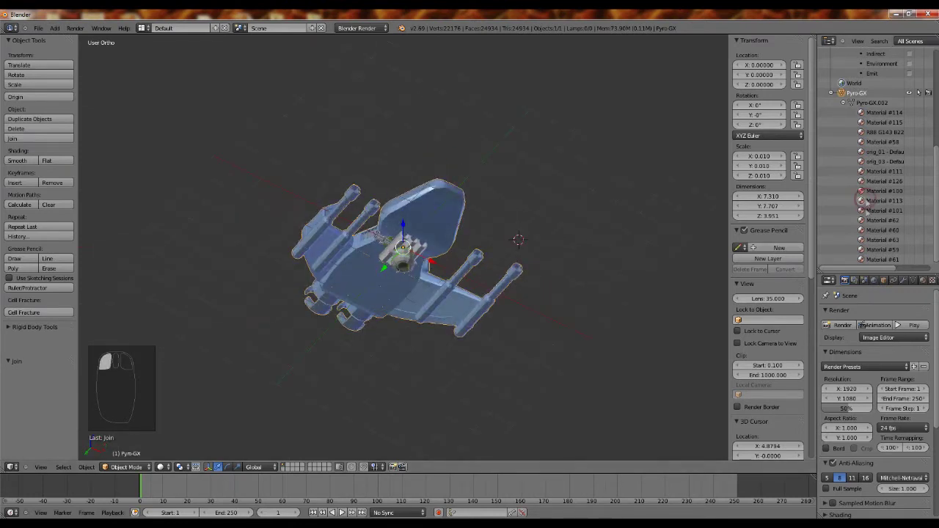
pyautogui.click(922, 281)
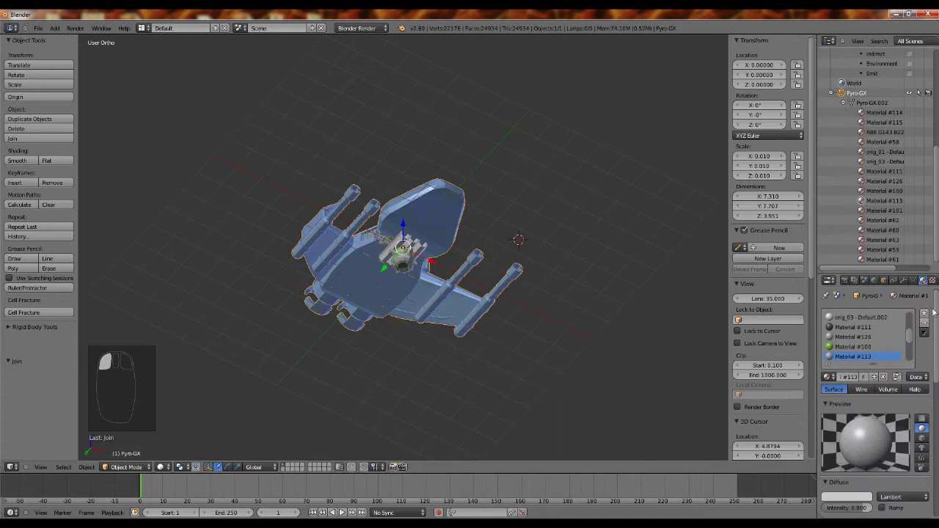
pyautogui.scroll(-2, 938, 332)
pyautogui.scroll(-1, 937, 332)
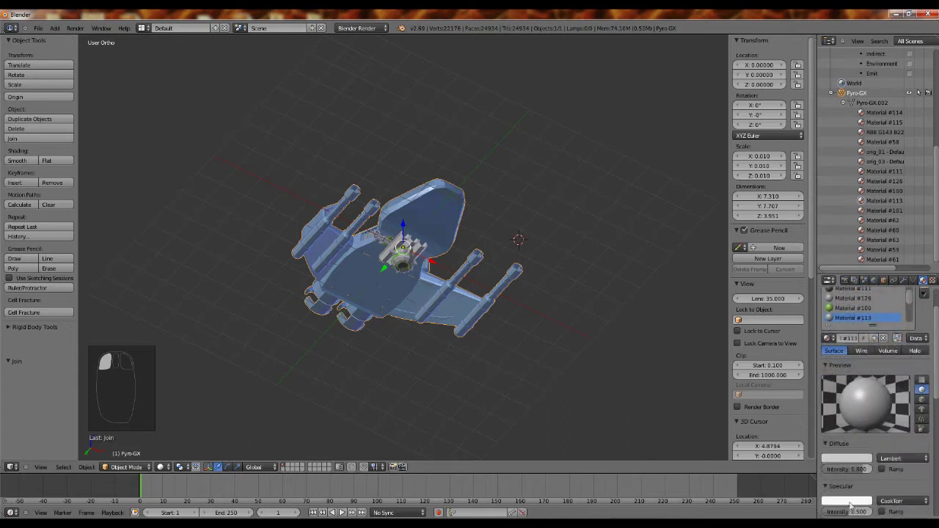
pyautogui.moveTo(846, 470); pyautogui.dragTo(860, 464)
pyautogui.click(858, 461)
pyautogui.click(853, 343)
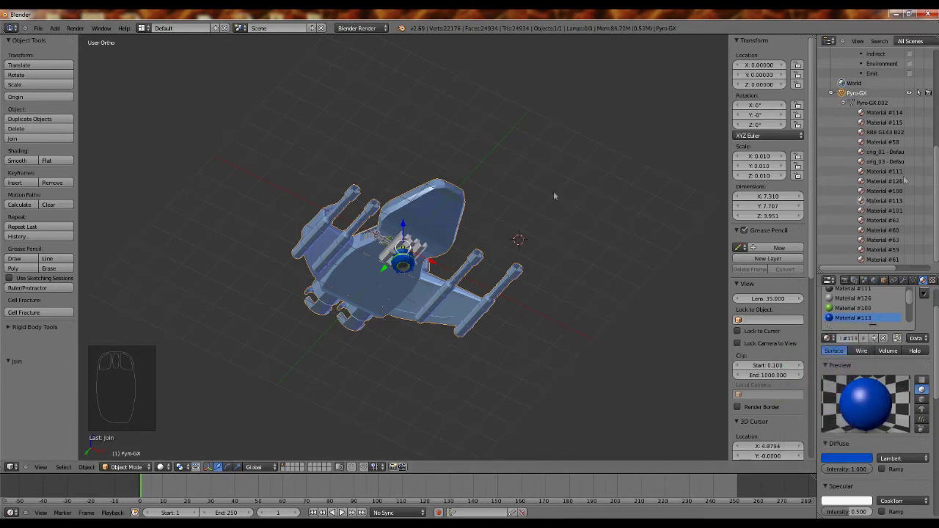
# Select Material #114 and adjust its diffuse colour
pyautogui.click(879, 115)
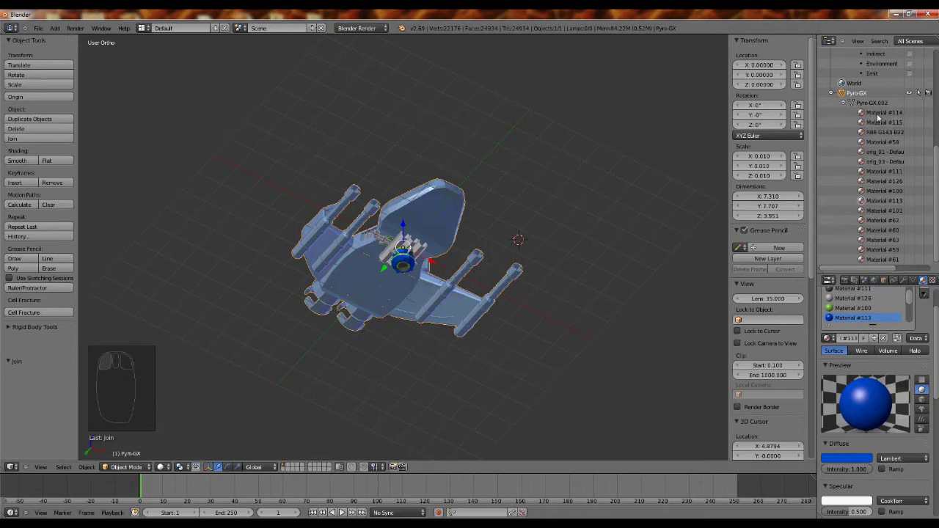
pyautogui.click(852, 460)
pyautogui.moveTo(829, 365)
pyautogui.mouseDown()
pyautogui.moveTo(853, 348)
pyautogui.moveTo(814, 345)
pyautogui.moveTo(824, 364)
pyautogui.mouseUp()
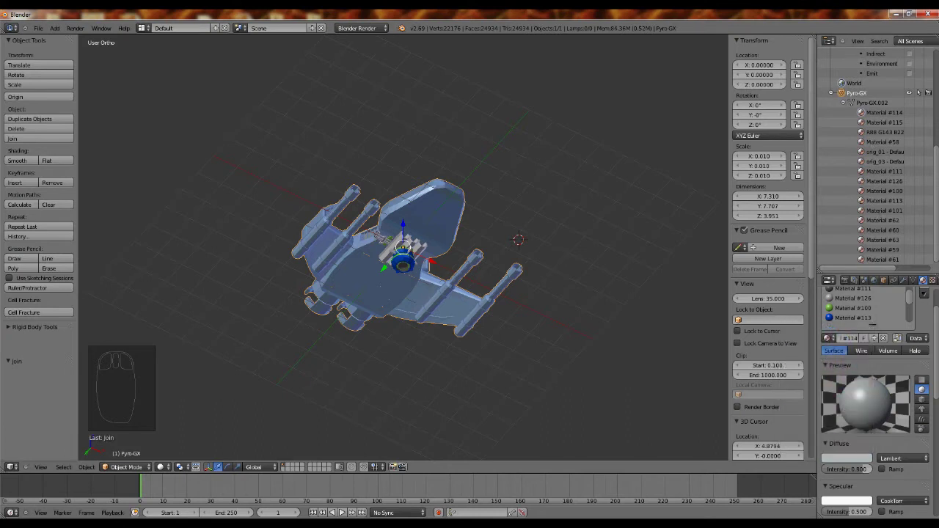
# Rename the first three materials of the Pyro-GX mesh as 1, 2 and 3
pyautogui.moveTo(934, 193); pyautogui.dragTo(937, 156)
pyautogui.scroll(-3, 882, 150)
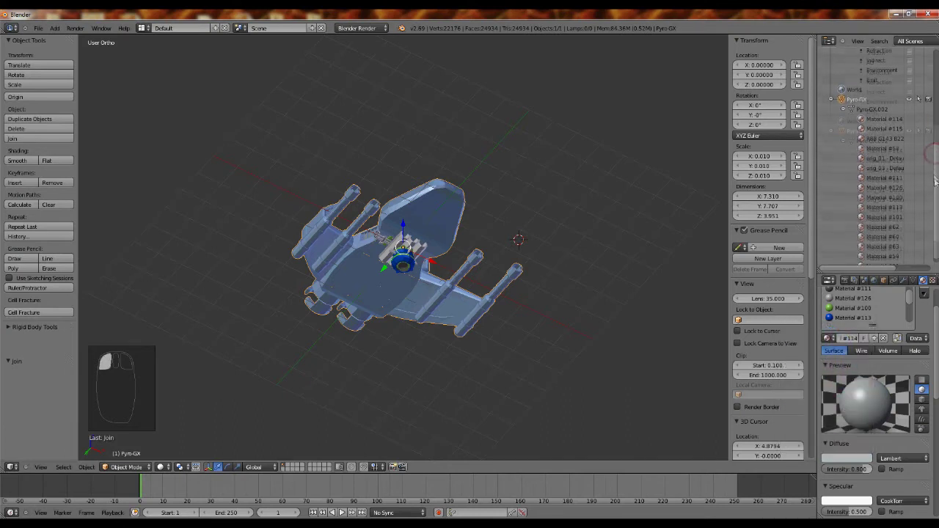
pyautogui.doubleClick(880, 112)
pyautogui.write('1')
pyautogui.press('Return')
pyautogui.doubleClick(872, 122)
pyautogui.write('2')
pyautogui.press('Return')
pyautogui.doubleClick(878, 133)
pyautogui.write('3')
pyautogui.press('Return')
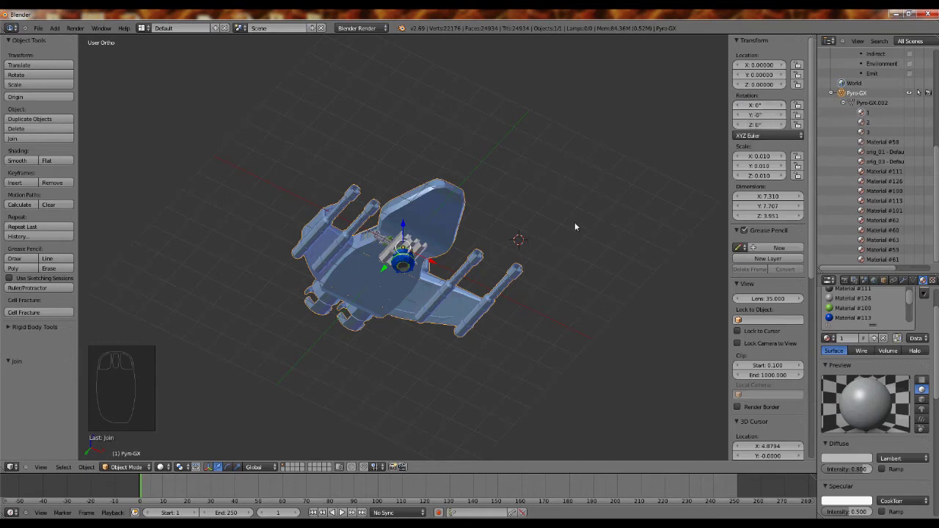
# In front view, enter Edit Mode on the ship and trackball-rotate its whole mesh by about -26.4° and -24.1°
pyautogui.press('KP_1')
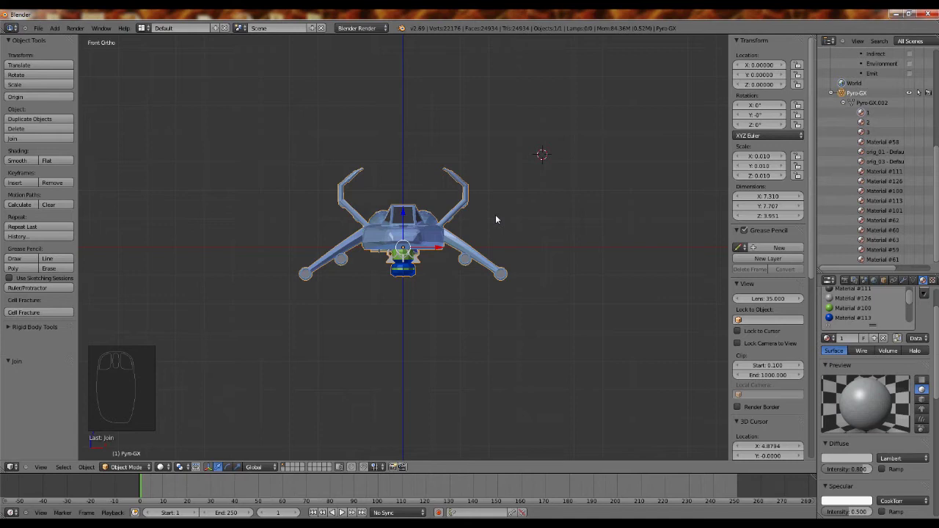
pyautogui.press('Tab')
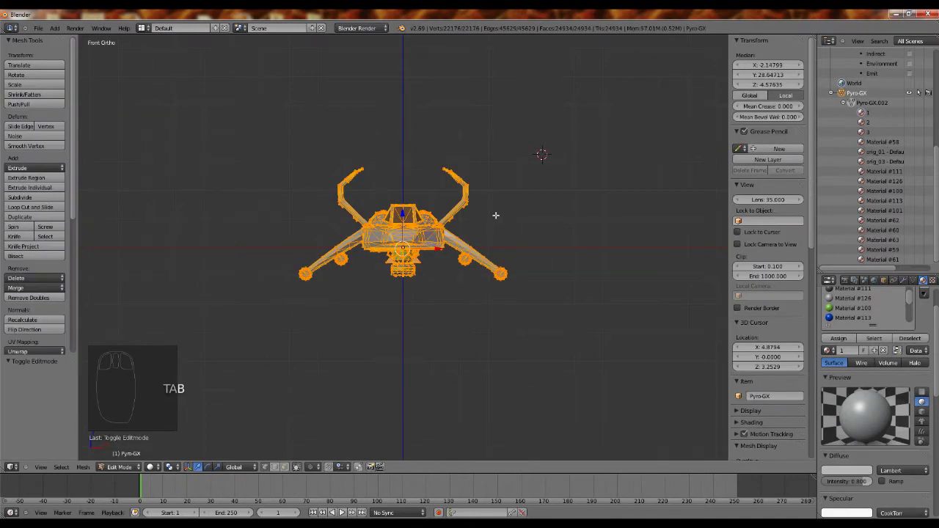
pyautogui.press('r')
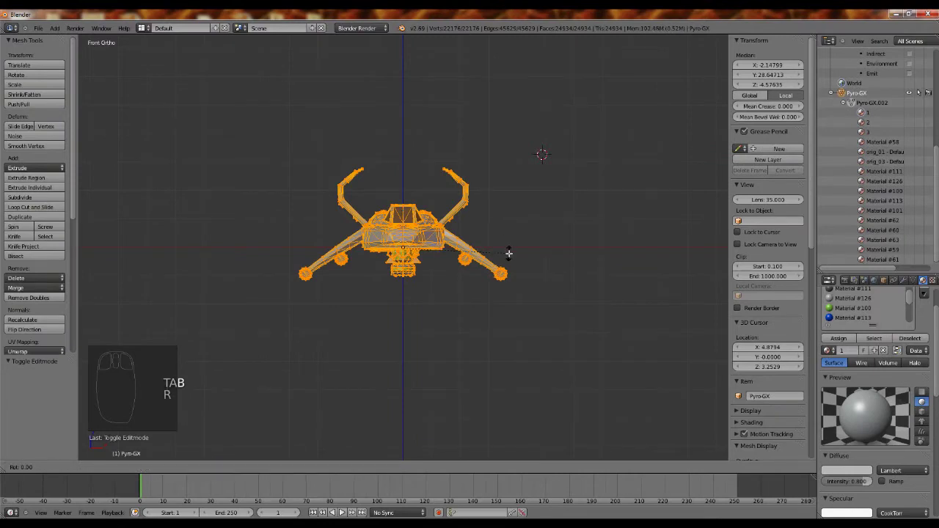
pyautogui.press('r')
pyautogui.click(488, 231)
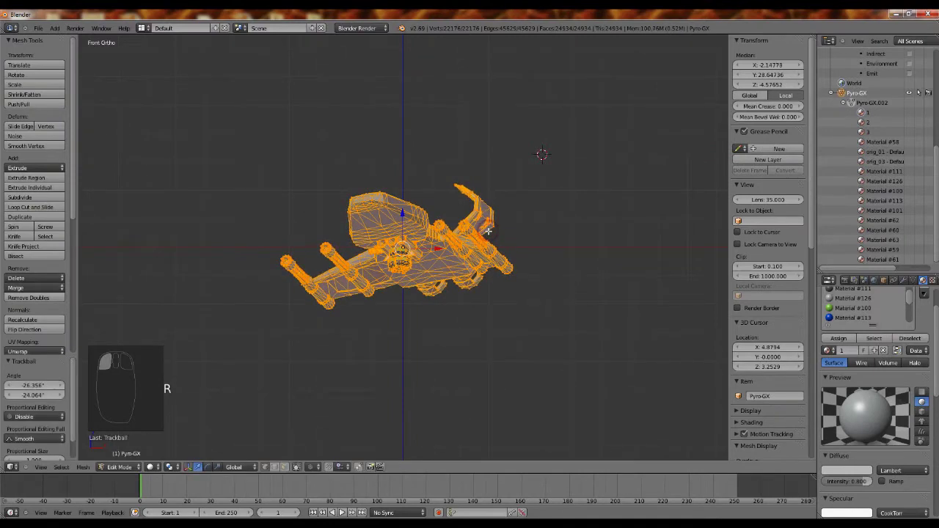
# Return to Object Mode and trackball-rotate the ship by about 27.5° and 8.0° in front view
pyautogui.press('Tab')
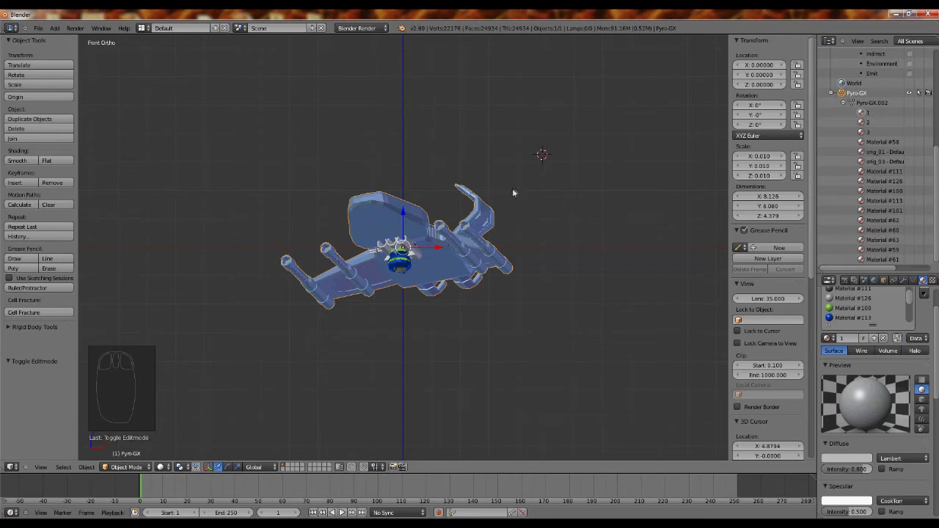
pyautogui.press('r')
pyautogui.press('r')
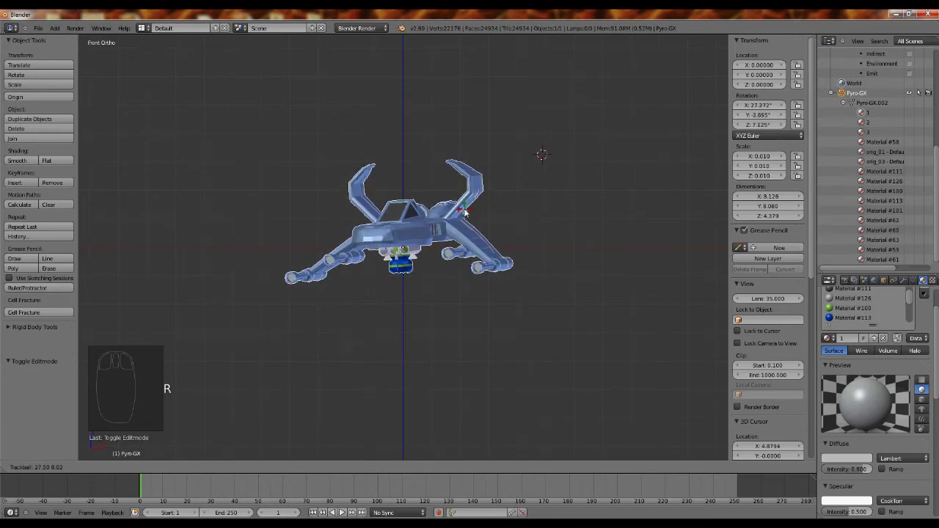
pyautogui.click(465, 211)
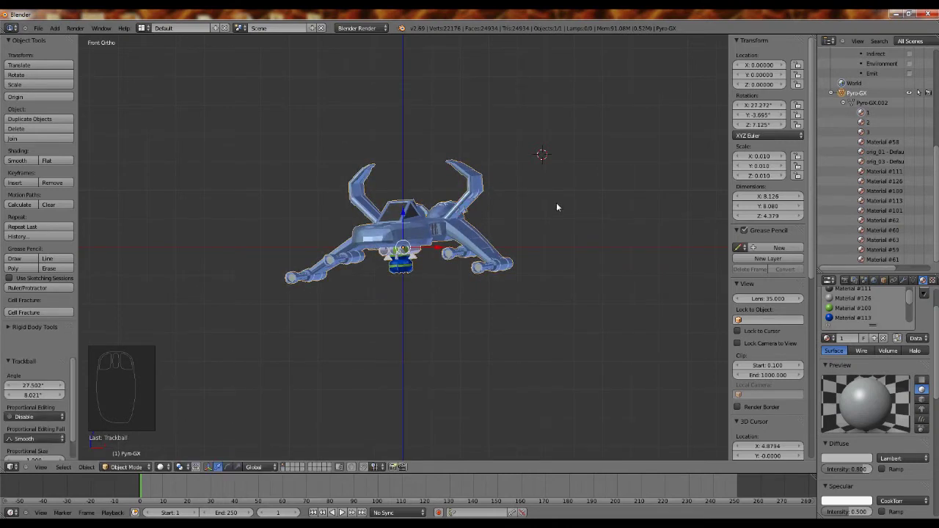
# Rotate the ship about 14° around the global Z axis, plus about 3.1° in the plane of the front view
pyautogui.press('r')
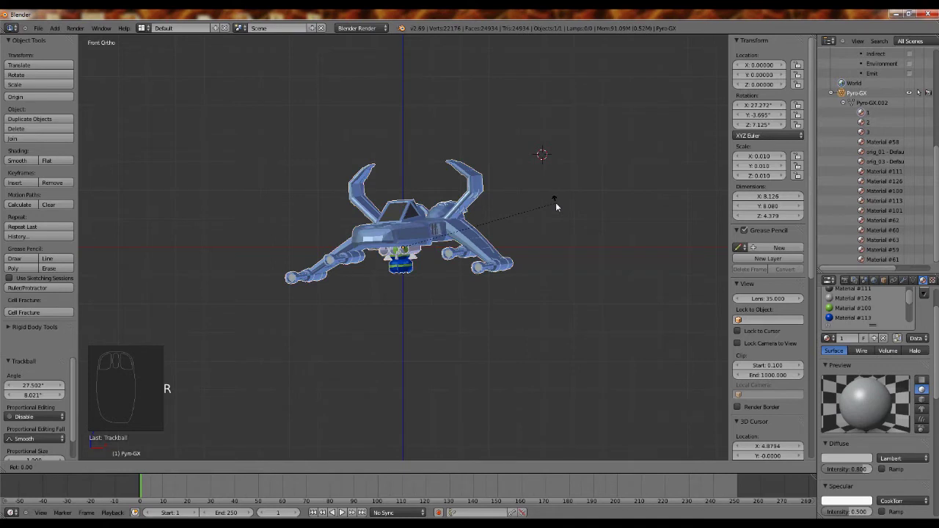
pyautogui.click(530, 243)
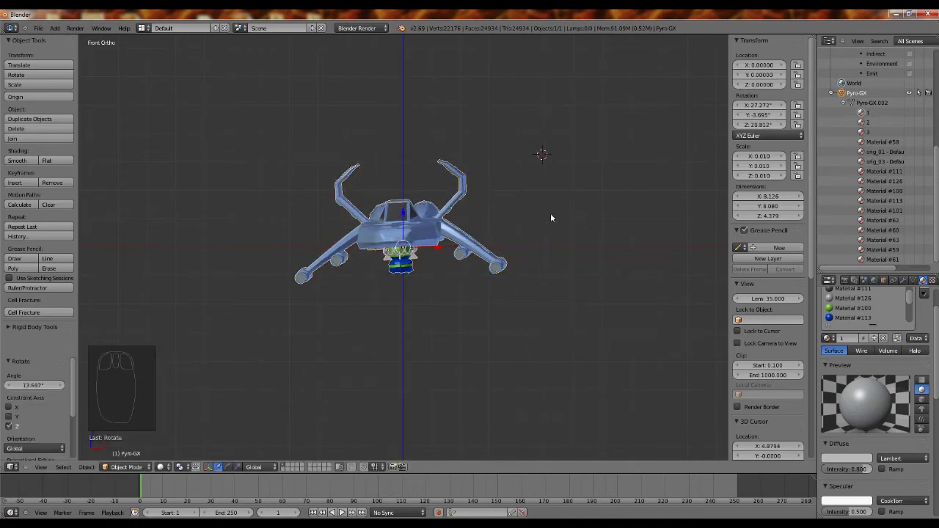
pyautogui.press('r')
pyautogui.click(550, 221)
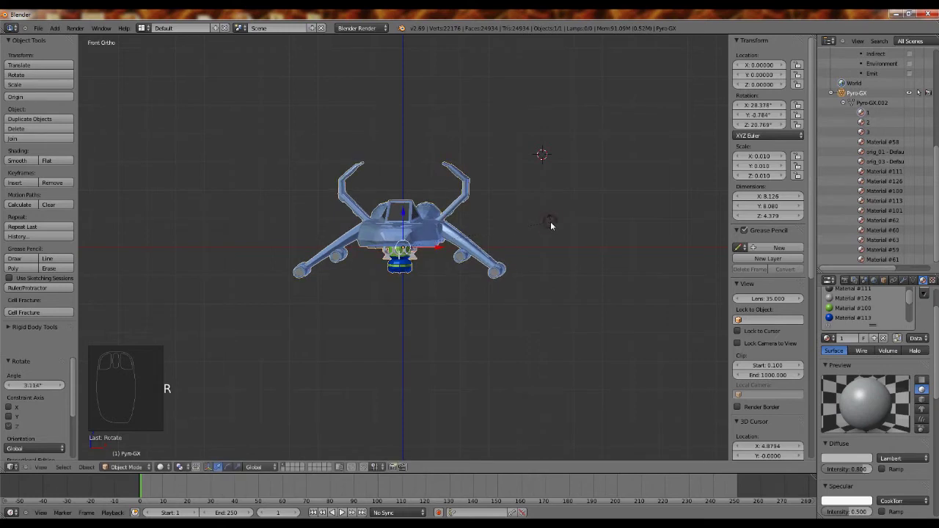
# In top view, rotate the ship by about -3.5° and move it about 0.12 along the X axis
pyautogui.press('KP_7')
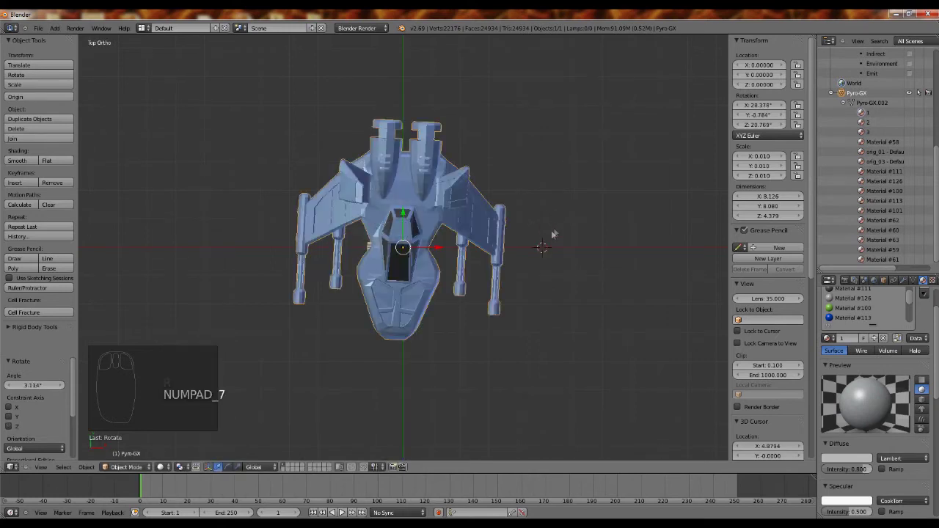
pyautogui.press('r')
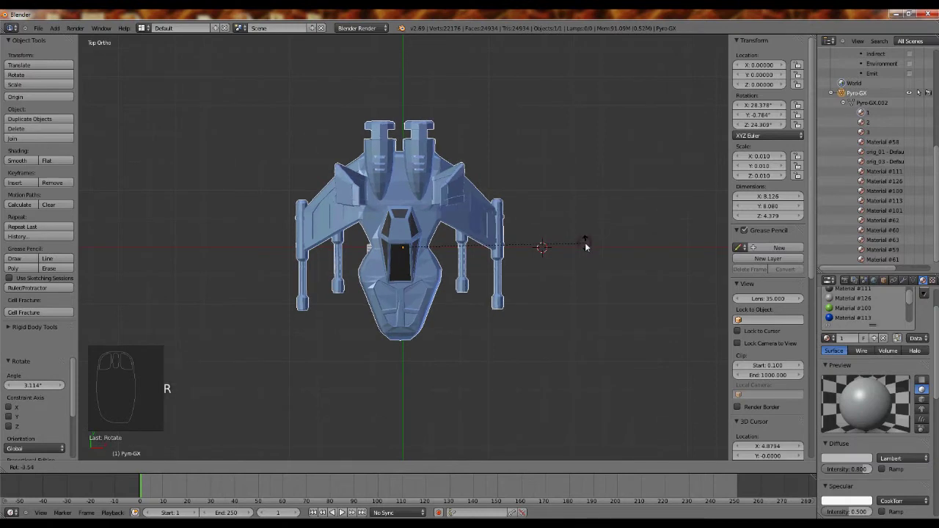
pyautogui.click(583, 242)
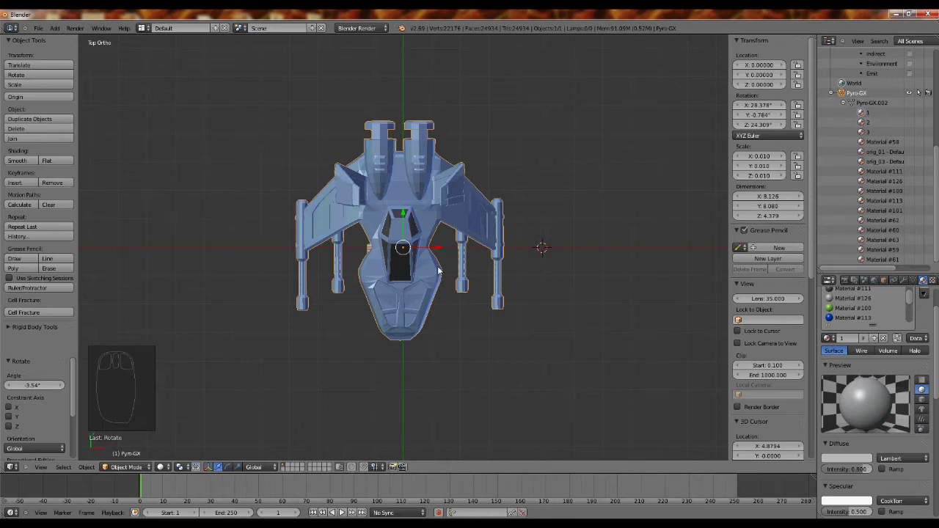
pyautogui.press('g')
pyautogui.press('x')
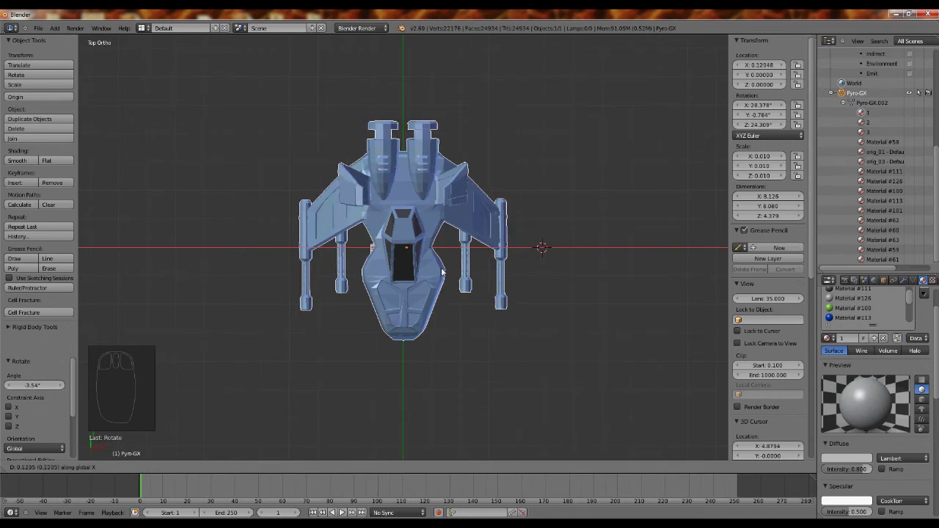
pyautogui.click(442, 272)
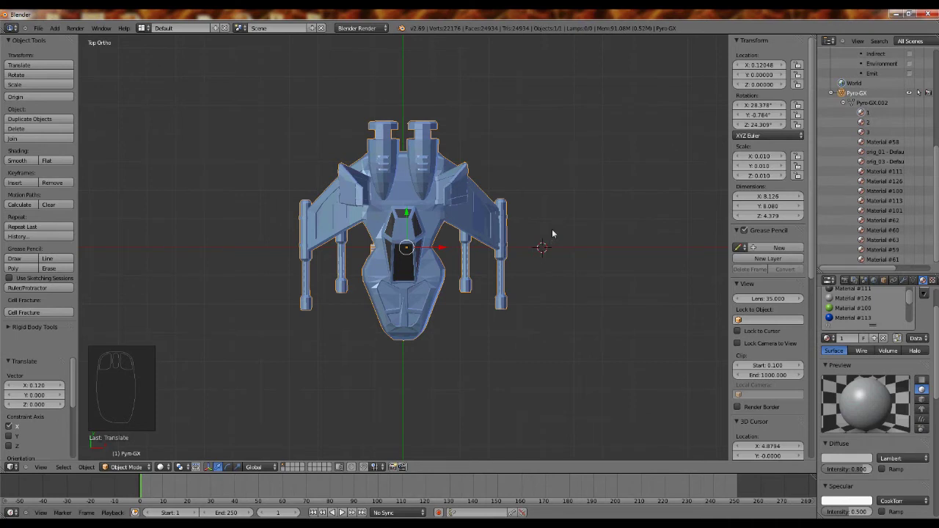
# Snap the 3D cursor to the scene centre and set the ship's origin to the 3D cursor
pyautogui.hotkey('shift', 's')
pyautogui.click(530, 229)
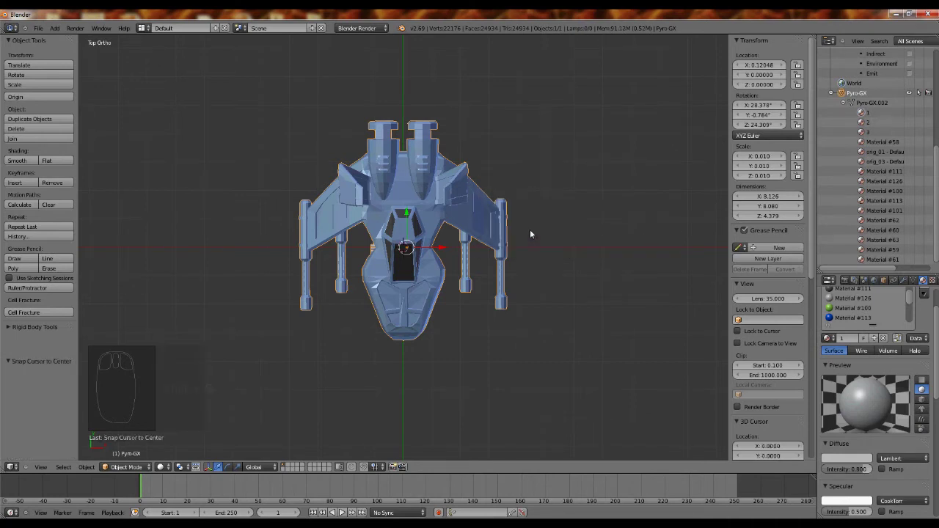
pyautogui.press('KP_1')
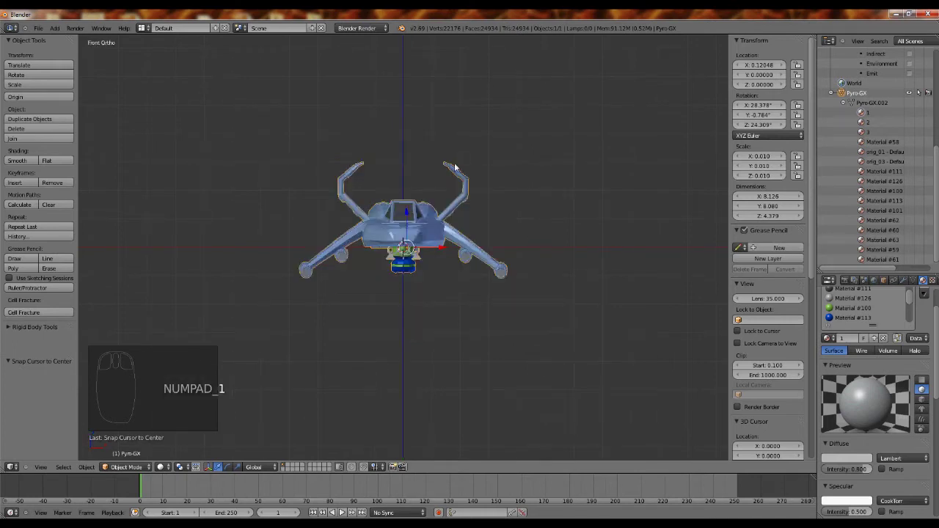
pyautogui.click(36, 96)
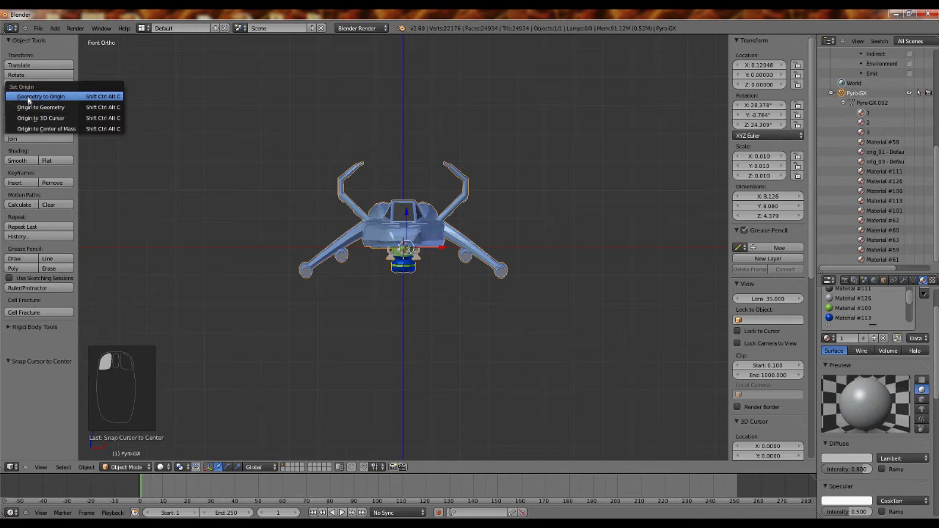
pyautogui.click(45, 120)
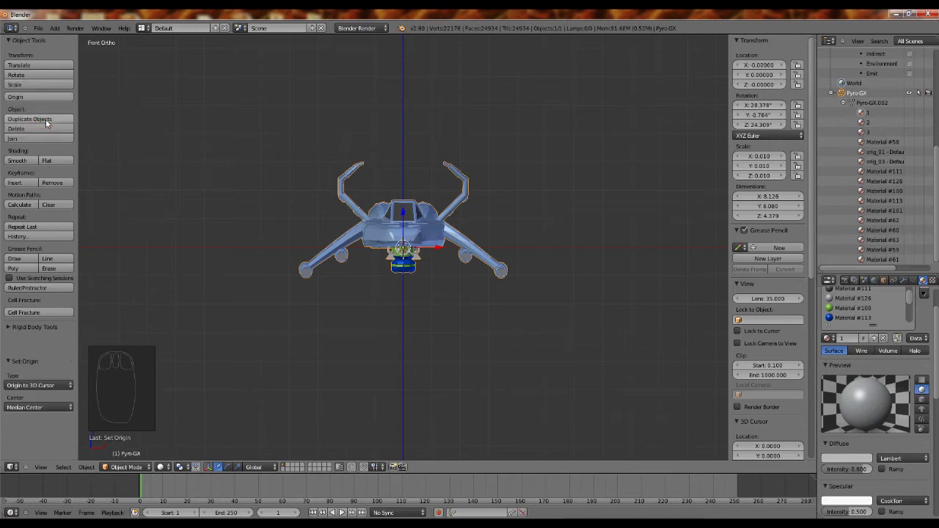
# Check the ship's alignment in front, right and top views, and set its origin to the center of mass
pyautogui.moveTo(426, 116); pyautogui.dragTo(466, 228, button='middle')
pyautogui.press('KP_1')
pyautogui.press('KP_3')
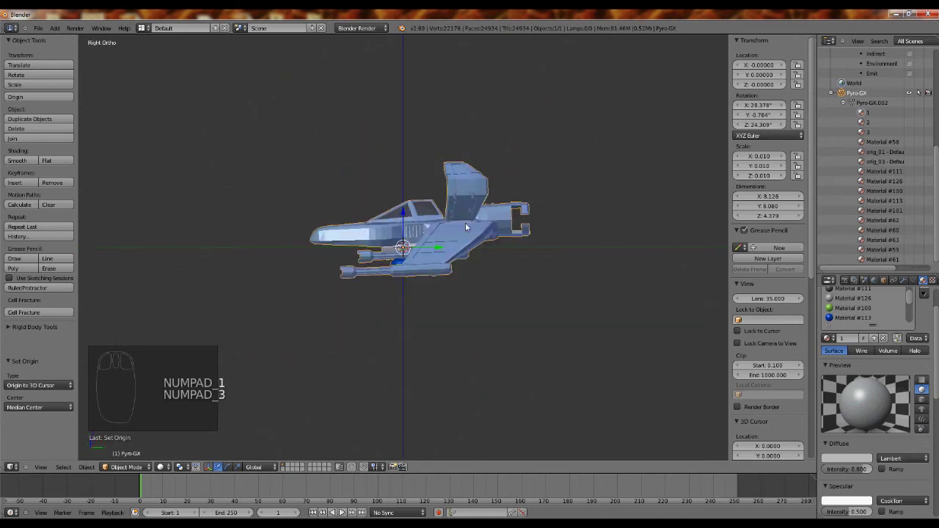
pyautogui.press('KP_7')
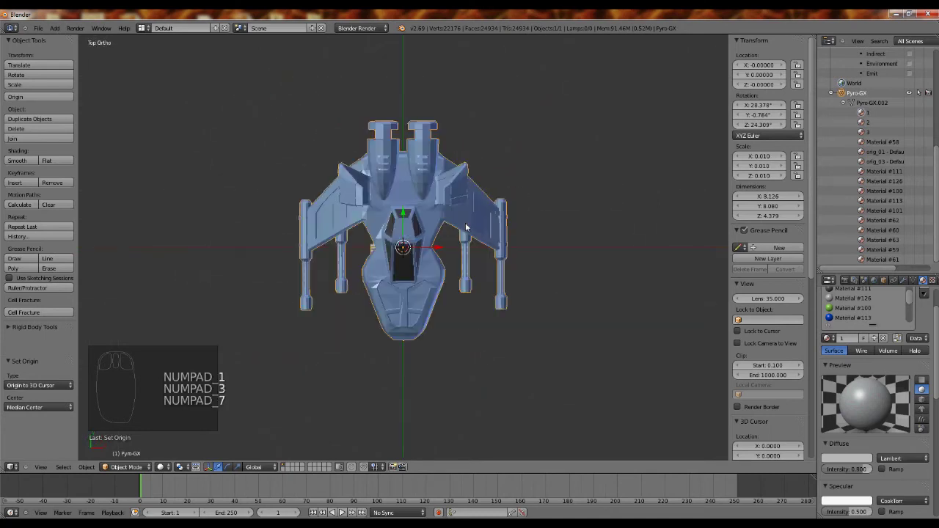
pyautogui.rightClick(431, 169)
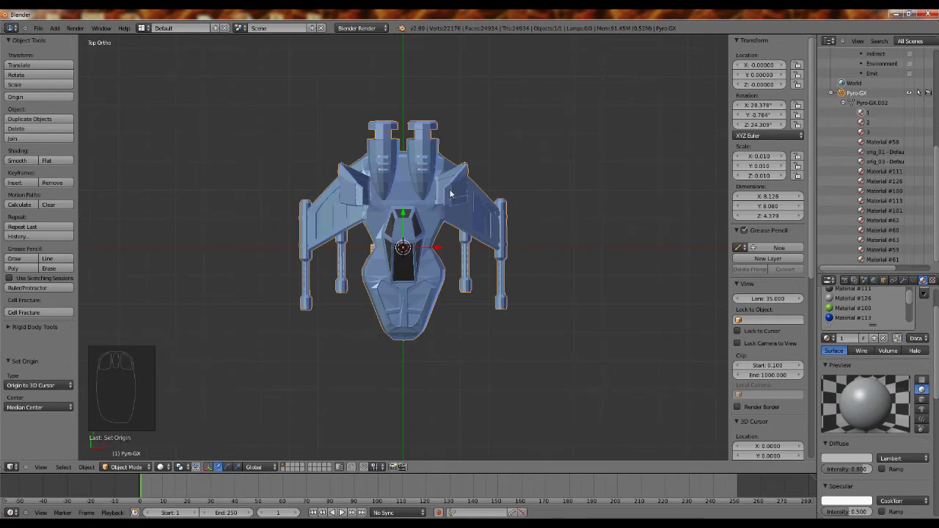
pyautogui.click(22, 97)
pyautogui.click(46, 108)
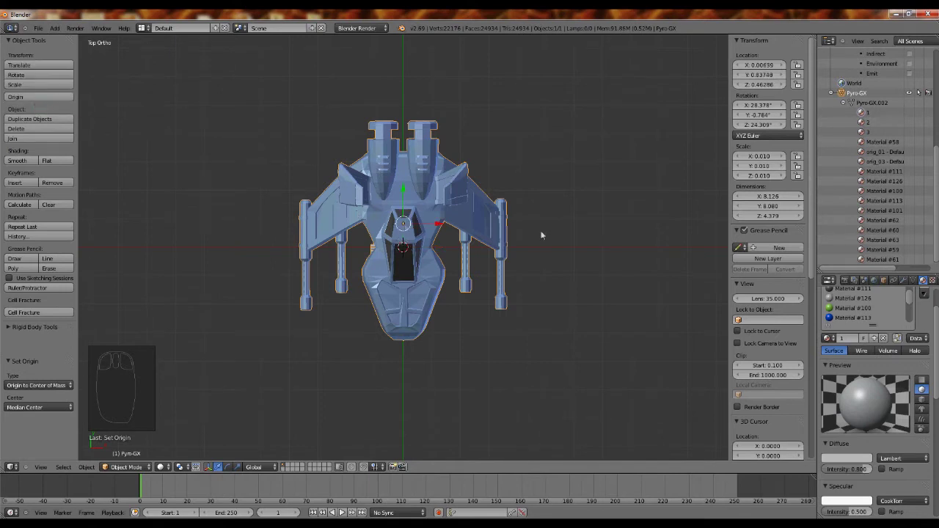
# Set the ship's X, Y and Z location to 0
pyautogui.click(754, 65)
pyautogui.write('0')
pyautogui.press('Tab')
pyautogui.write('0')
pyautogui.press('Tab')
pyautogui.write('0')
pyautogui.press('Return')
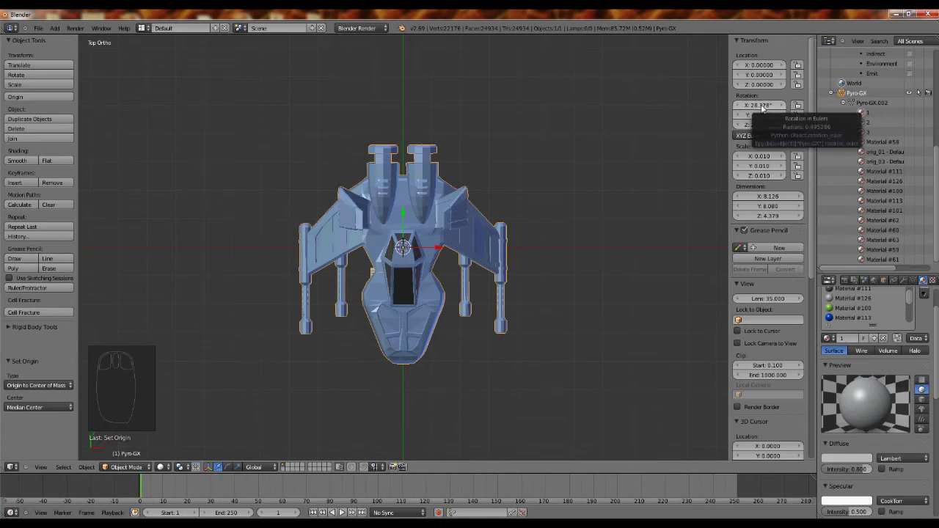
# Apply the rotation transform to the ship object
pyautogui.press('KP_1')
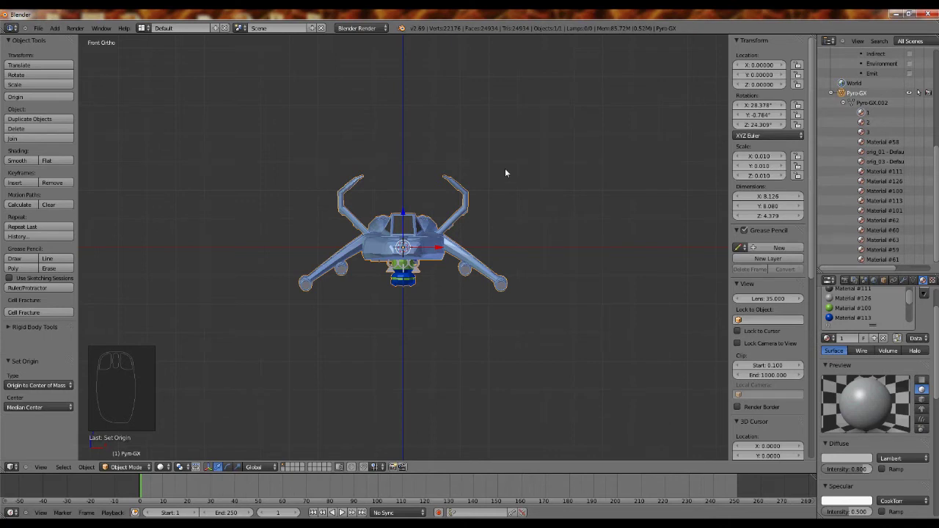
pyautogui.hotkey('ctrl', 'a')
pyautogui.click(467, 180)
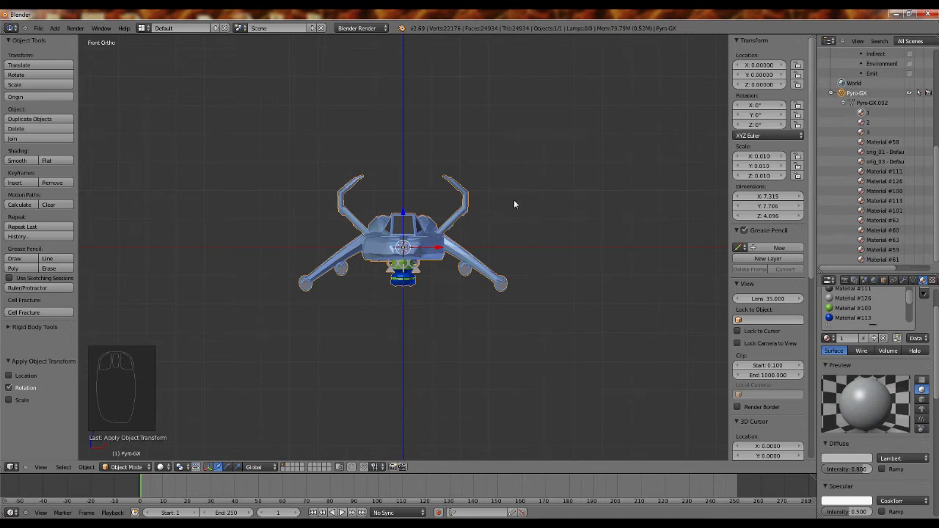
# Enter Edit Mode, select the whole ship mesh and remove its doubled vertices
pyautogui.press('Tab')
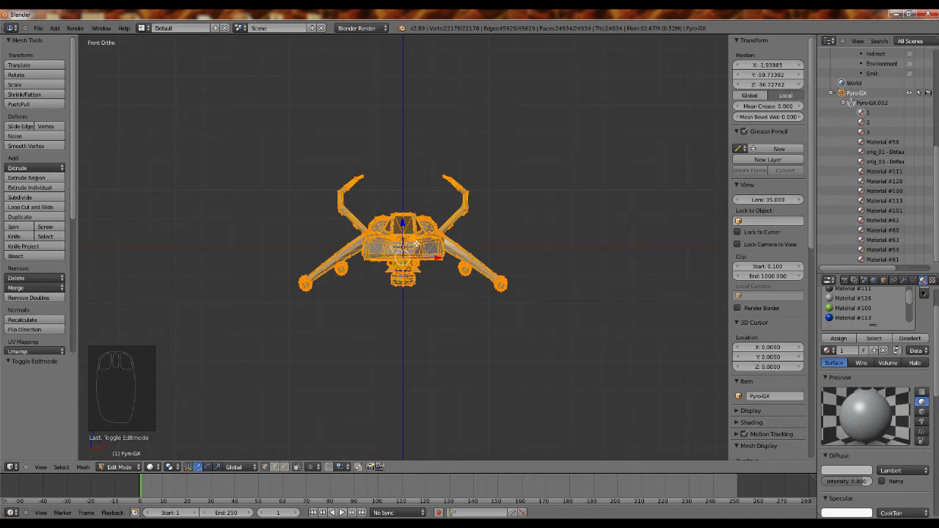
pyautogui.press('a')
pyautogui.press('a')
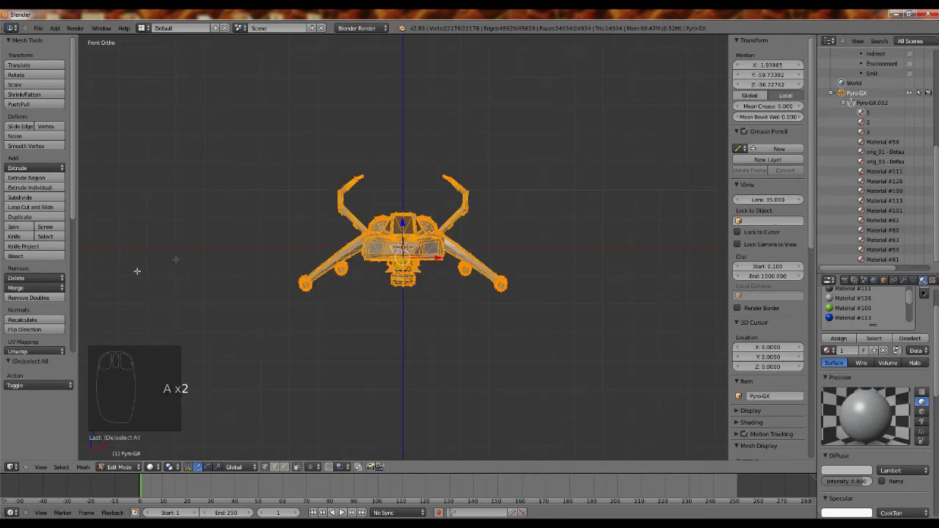
pyautogui.click(35, 298)
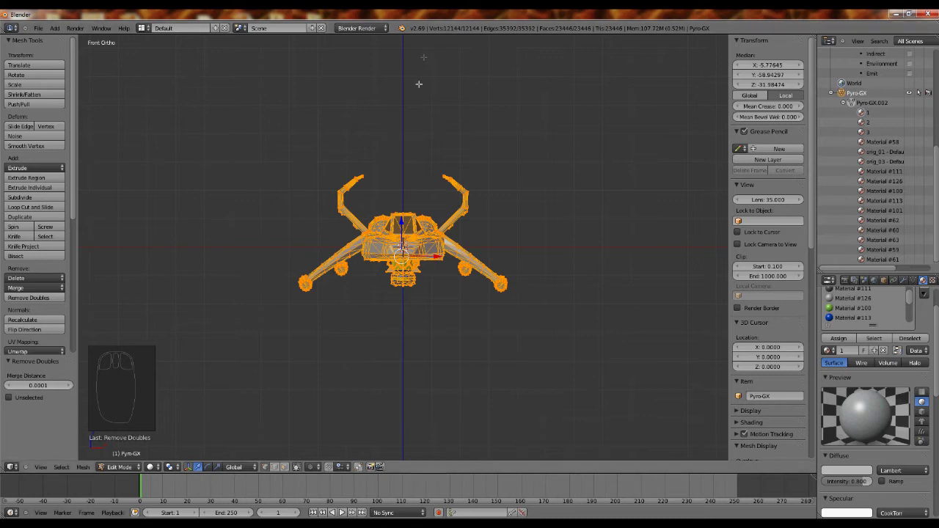
# Switch to face selection and display the face normals at a size of about 9.41
pyautogui.click(285, 468)
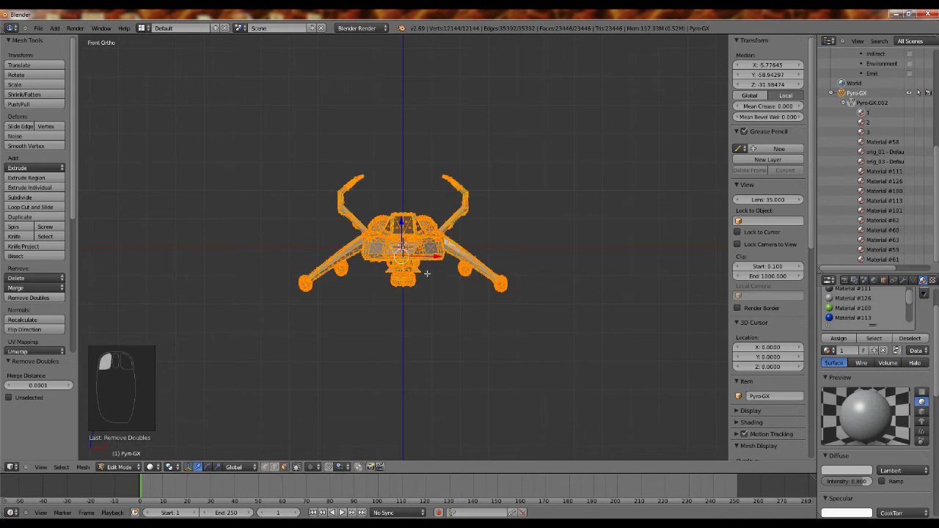
pyautogui.scroll(3, 427, 274)
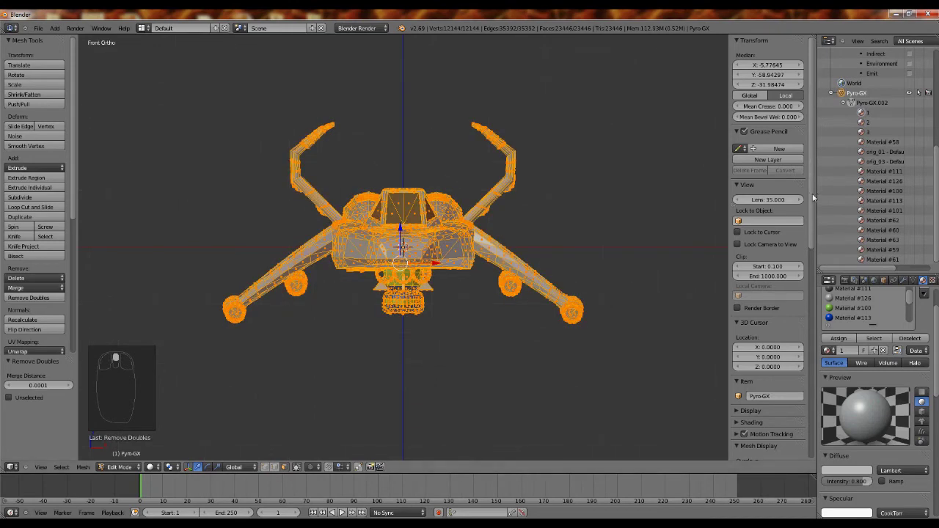
pyautogui.moveTo(810, 200); pyautogui.dragTo(803, 309)
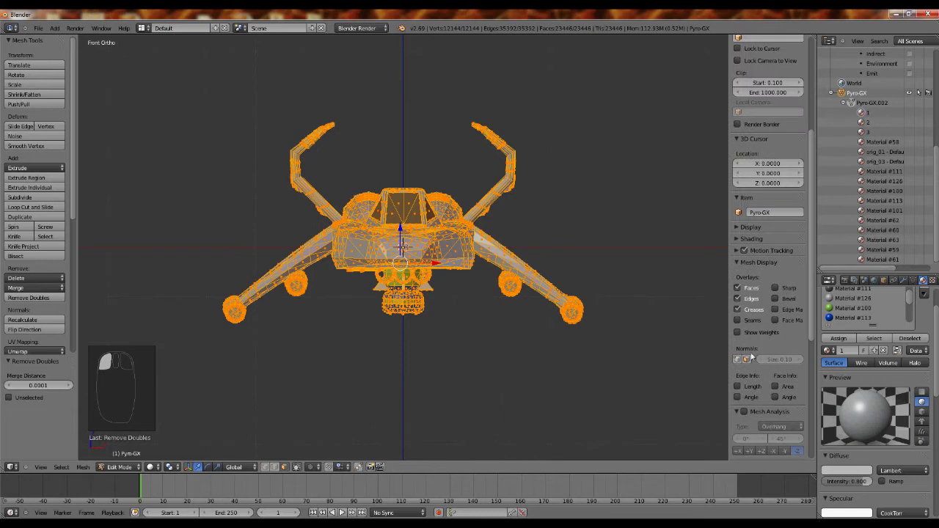
pyautogui.click(747, 361)
pyautogui.moveTo(769, 360); pyautogui.dragTo(934, 363)
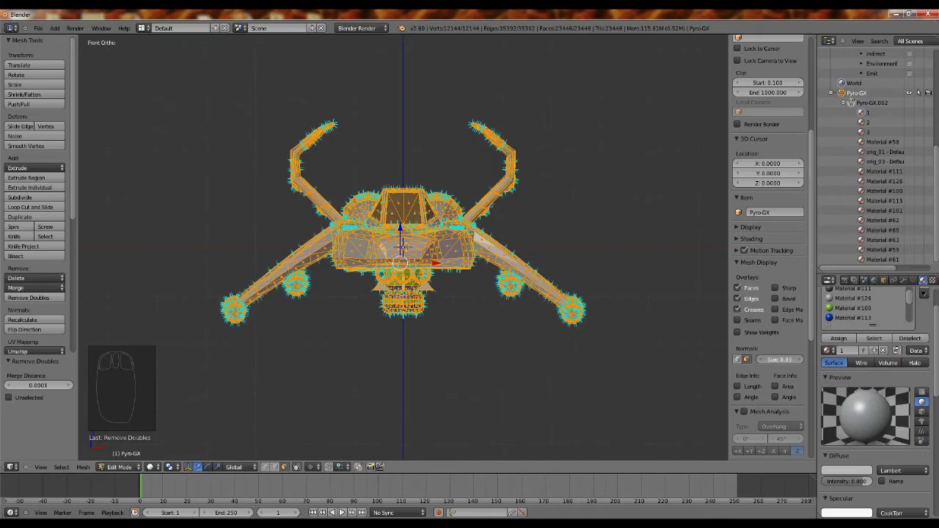
# Select a single triangular face on the upper side of the ship's nose and flip its normal direction
pyautogui.scroll(5, 480, 321)
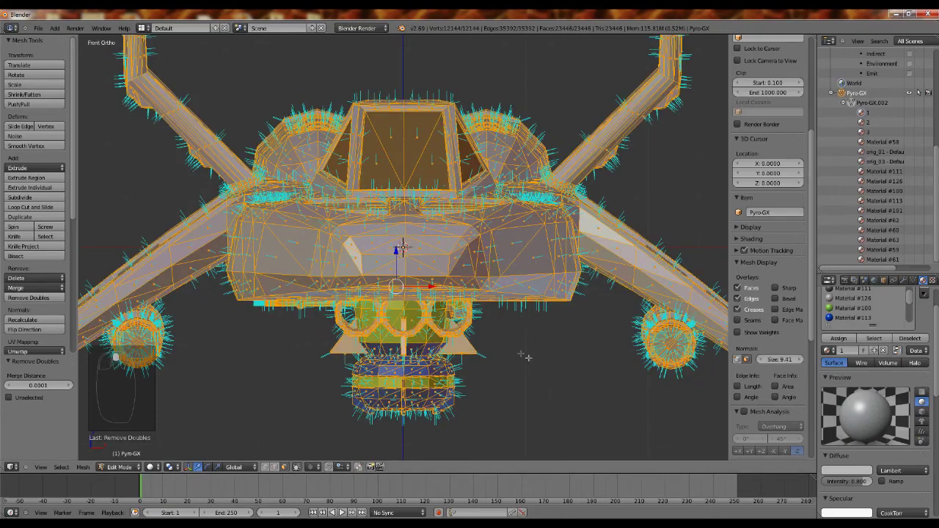
pyautogui.moveTo(530, 350); pyautogui.dragTo(542, 281, button='middle')
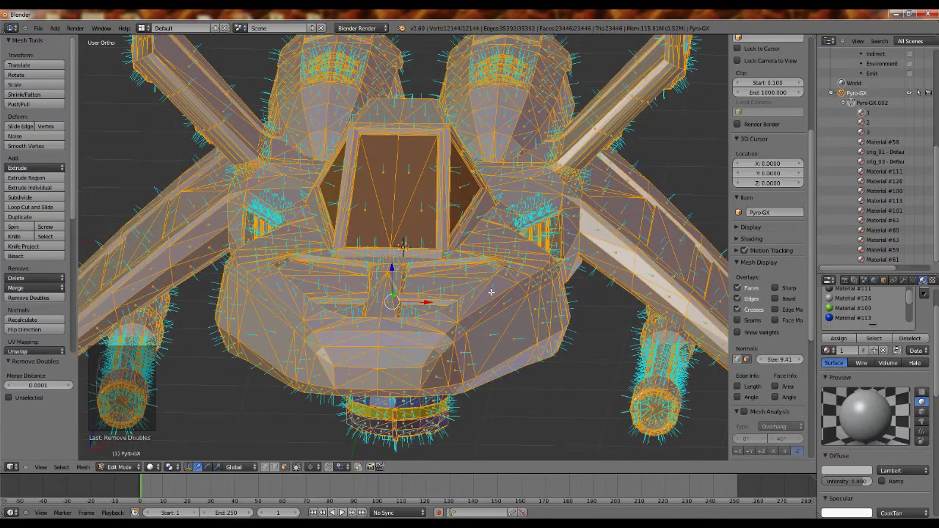
pyautogui.rightClick(491, 293)
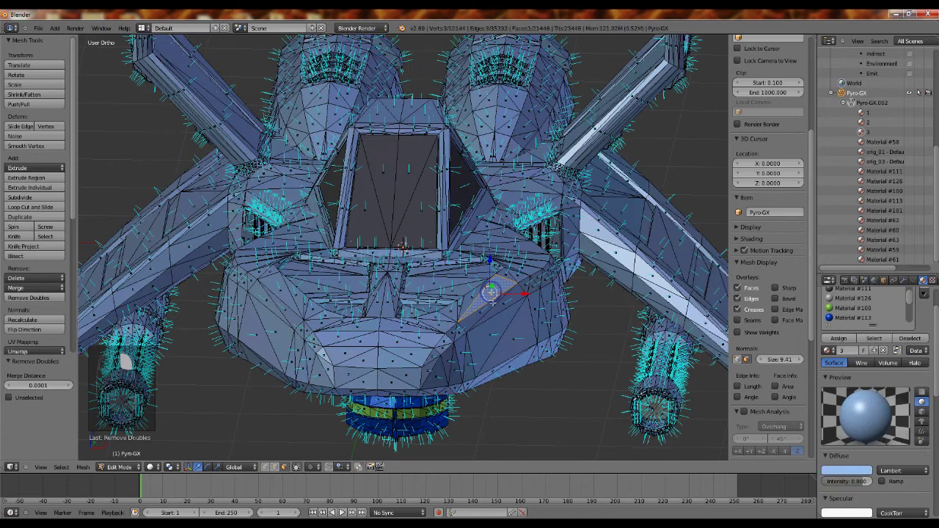
pyautogui.click(27, 331)
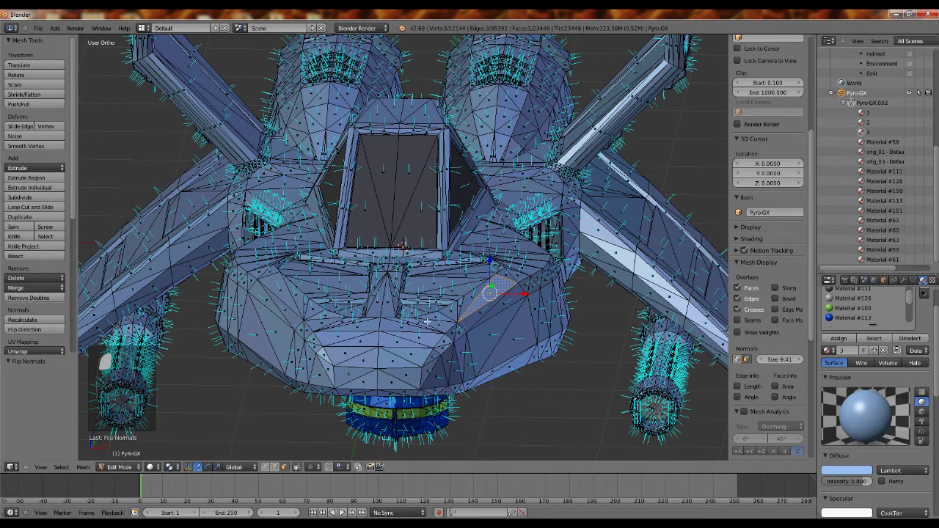
# Select all faces of the ship mesh and recalculate their normals
pyautogui.press('a')
pyautogui.press('a')
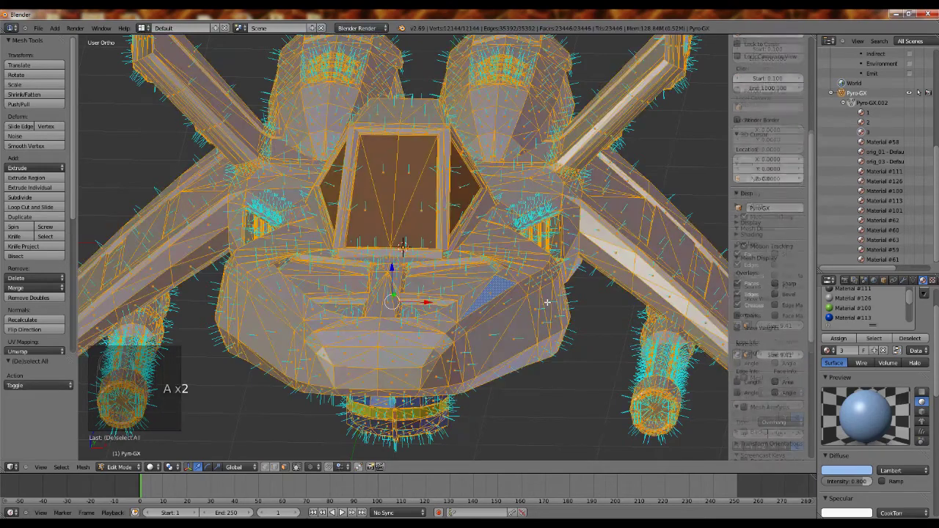
pyautogui.scroll(2, 531, 305)
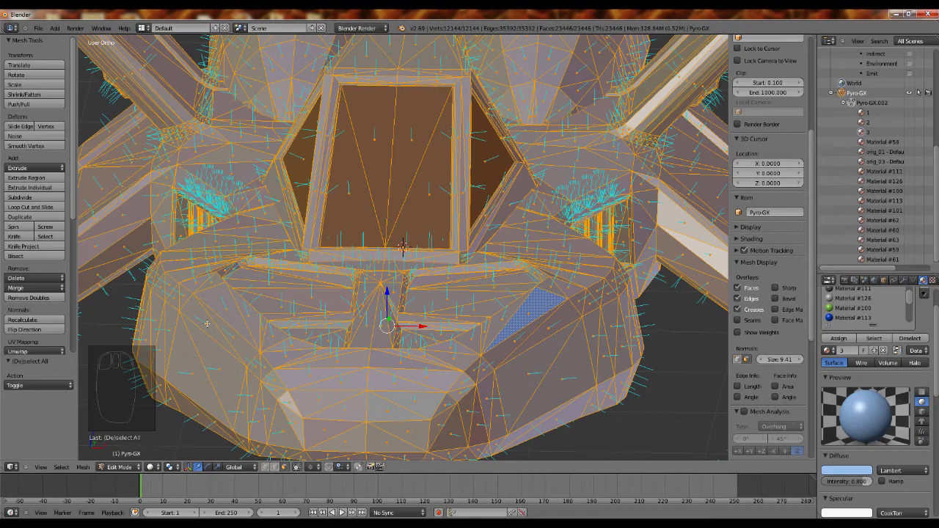
pyautogui.press('a')
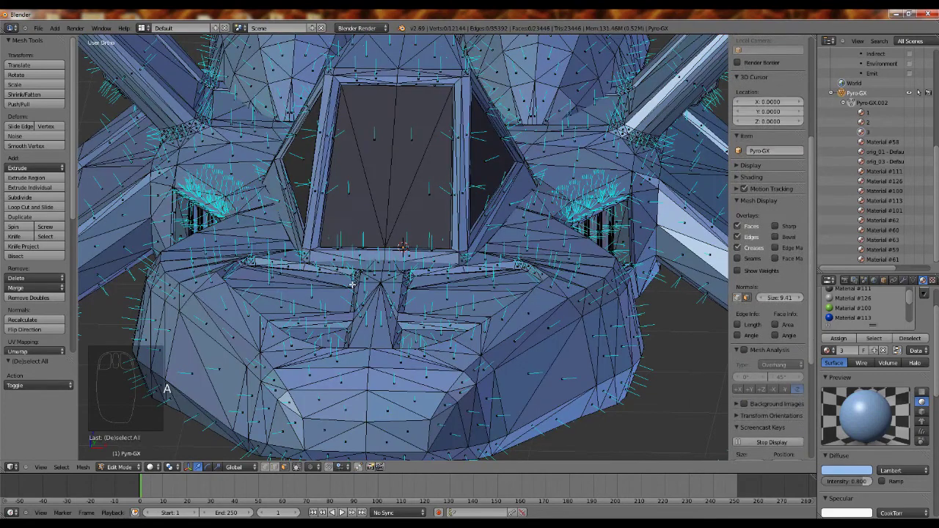
pyautogui.press('a')
pyautogui.click(22, 320)
pyautogui.scroll(-5, 430, 238)
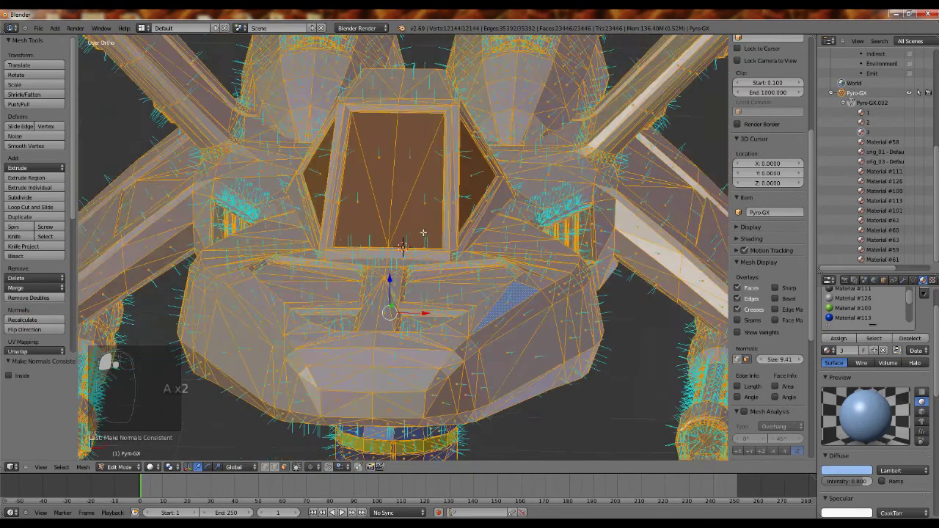
# Examine the ship's face normals from the front and around its underside
pyautogui.moveTo(413, 314); pyautogui.dragTo(407, 256, button='middle')
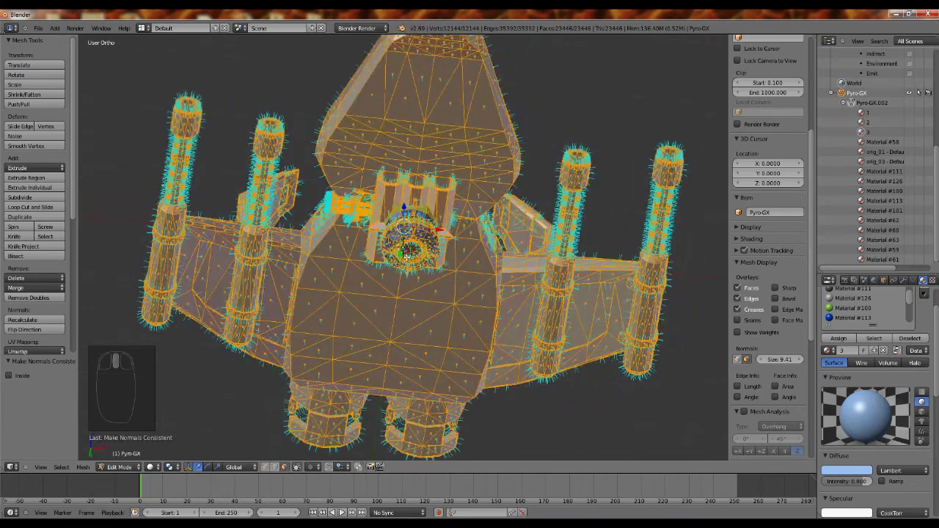
pyautogui.press('KP_1')
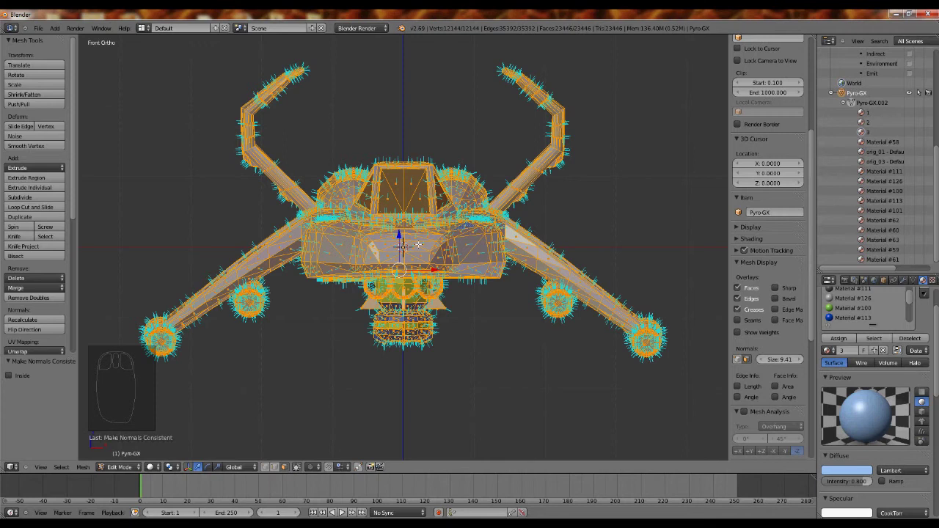
pyautogui.click(38, 28)
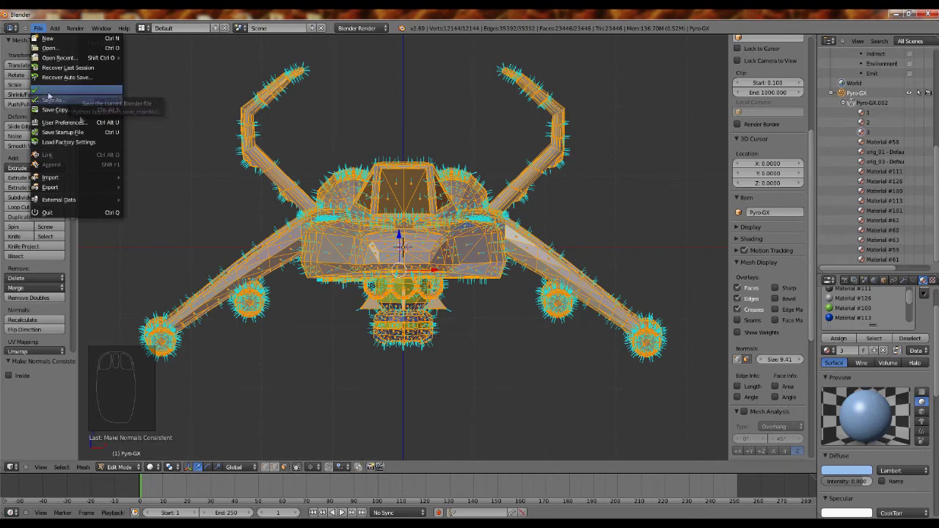
pyautogui.scroll(2, 474, 316)
pyautogui.moveTo(480, 333); pyautogui.dragTo(453, 238, button='middle')
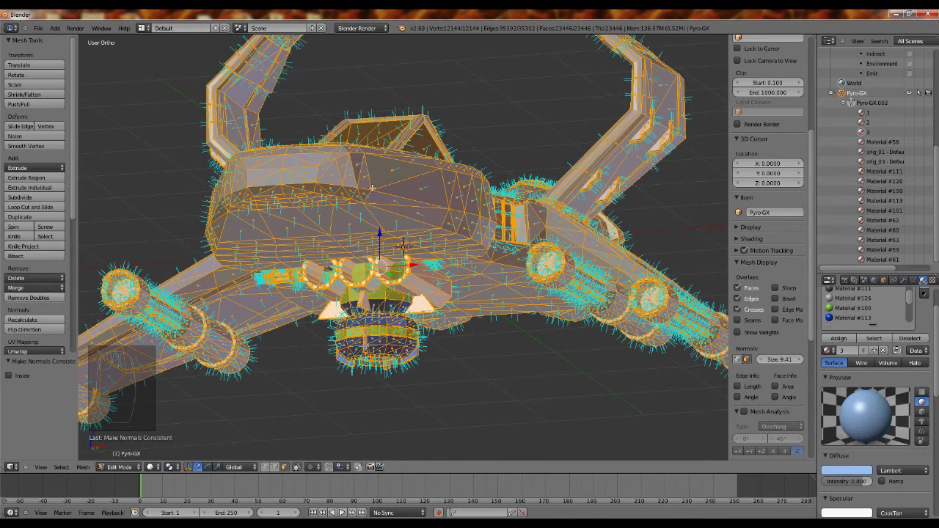
pyautogui.moveTo(460, 351); pyautogui.dragTo(475, 336, button='middle')
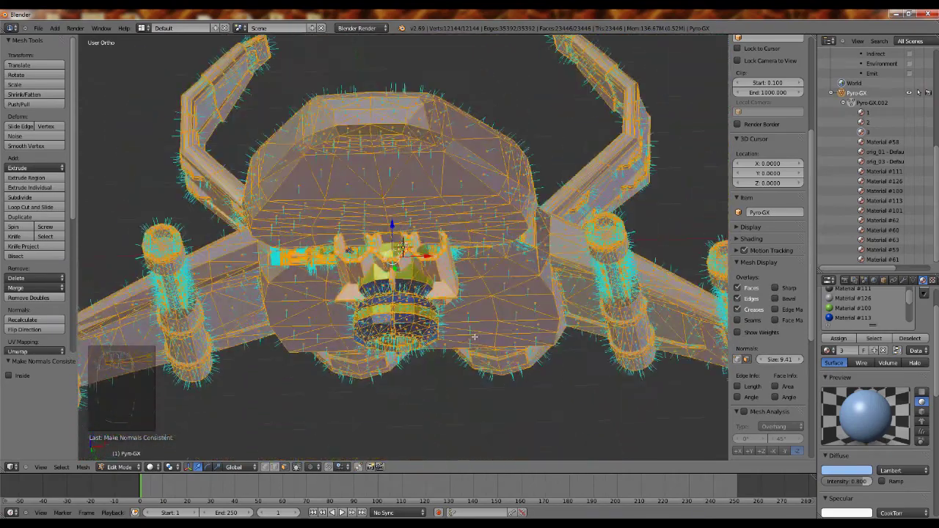
pyautogui.press('KP_1')
pyautogui.scroll(-5, 474, 336)
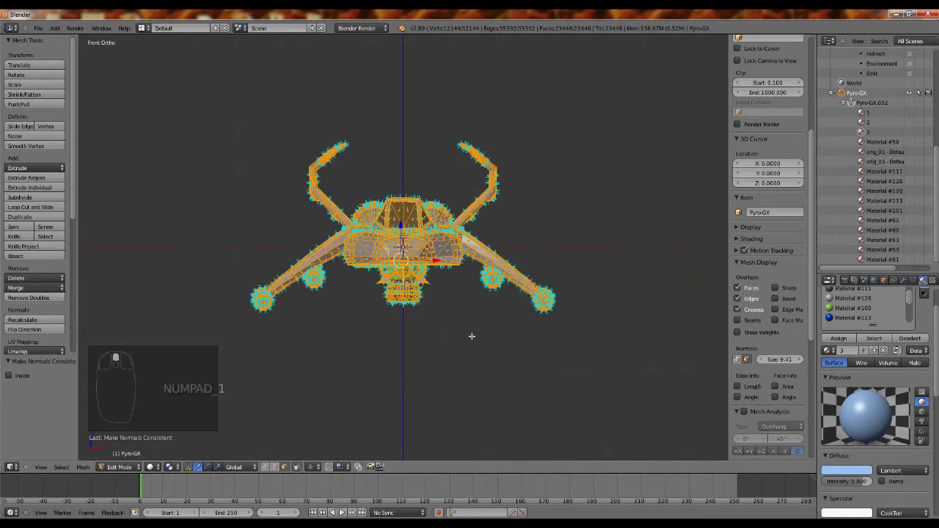
# Return to Object Mode and try flat and smooth shading on the ship, checking the smooth result from several angles
pyautogui.press('Tab')
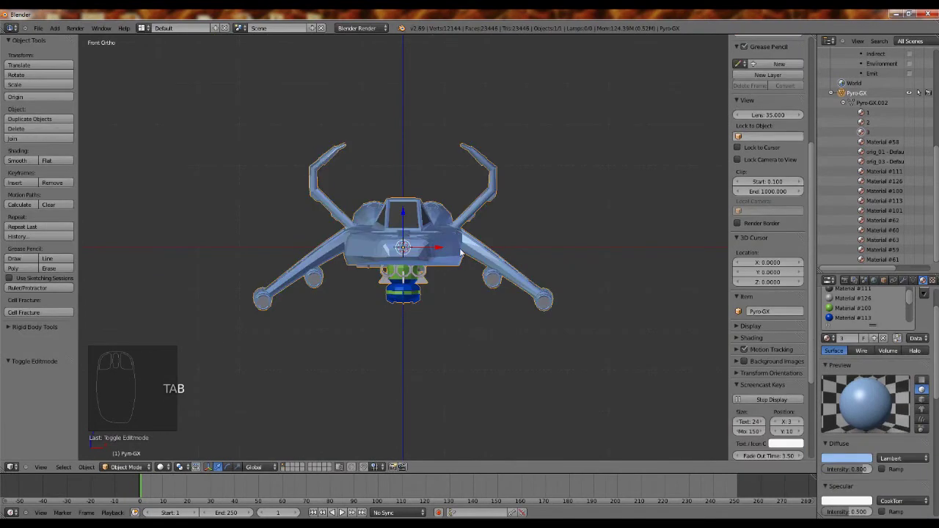
pyautogui.moveTo(452, 243); pyautogui.dragTo(457, 271, button='middle')
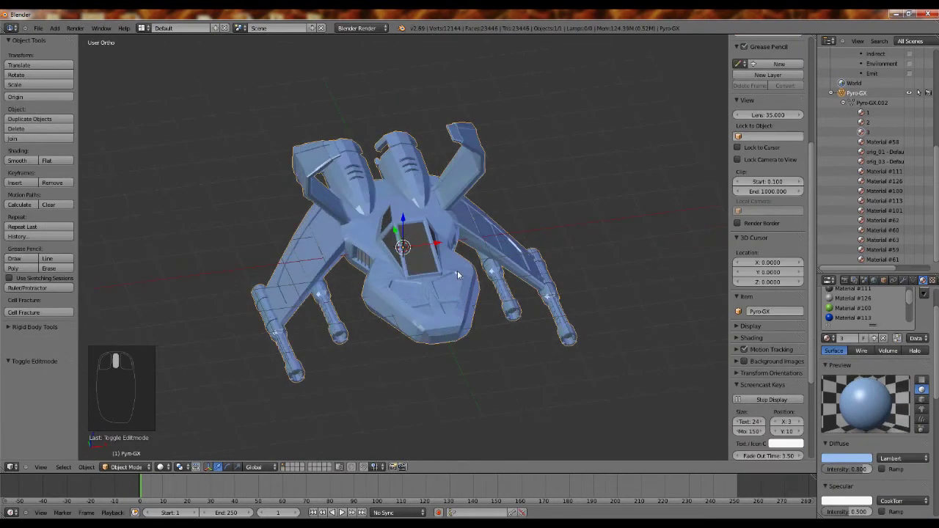
pyautogui.click(50, 162)
pyautogui.click(15, 161)
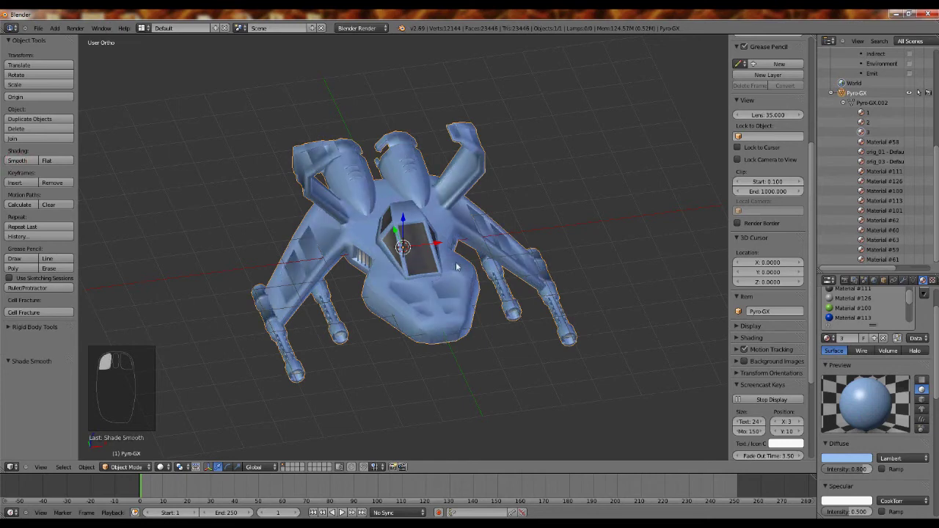
pyautogui.moveTo(436, 303); pyautogui.dragTo(472, 314, button='middle')
pyautogui.moveTo(326, 279); pyautogui.dragTo(484, 217, button='middle')
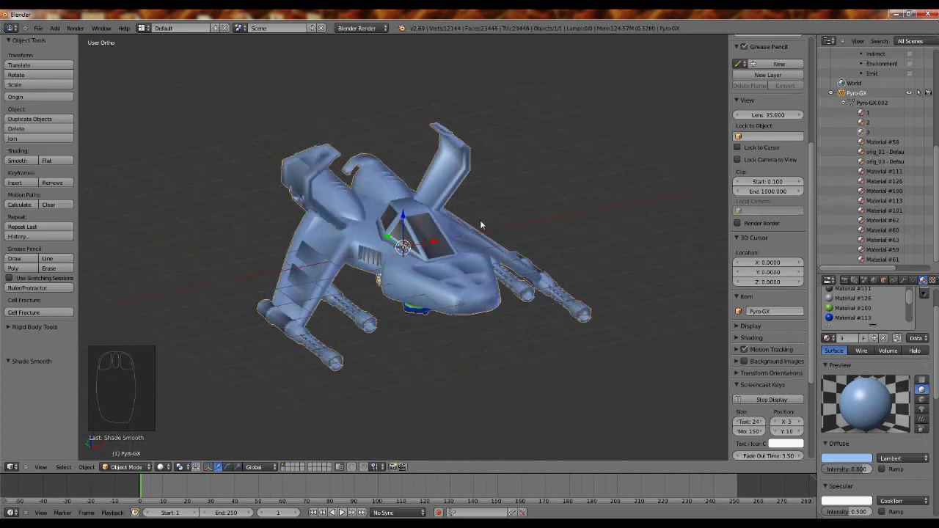
pyautogui.press('KP_1')
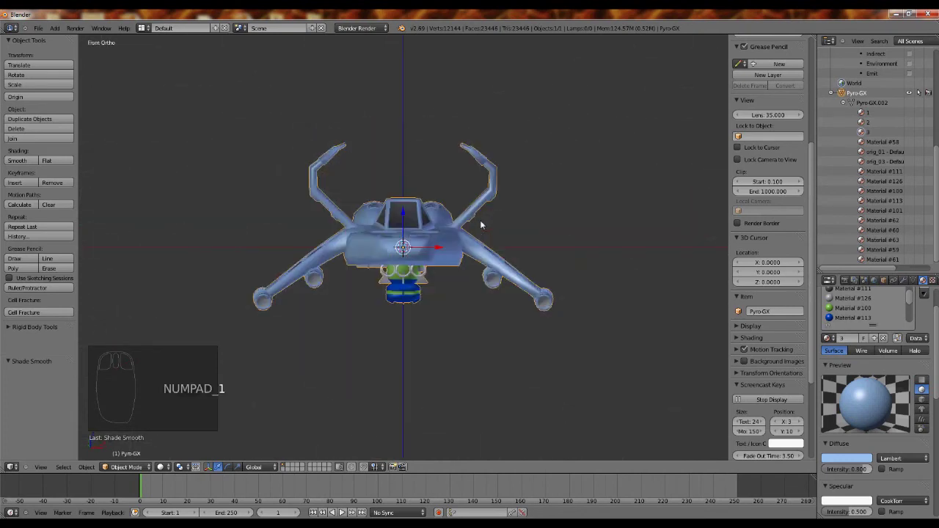
# Apply flat shading to the ship object and check it from above and from the front
pyautogui.press('KP_7')
pyautogui.click(50, 160)
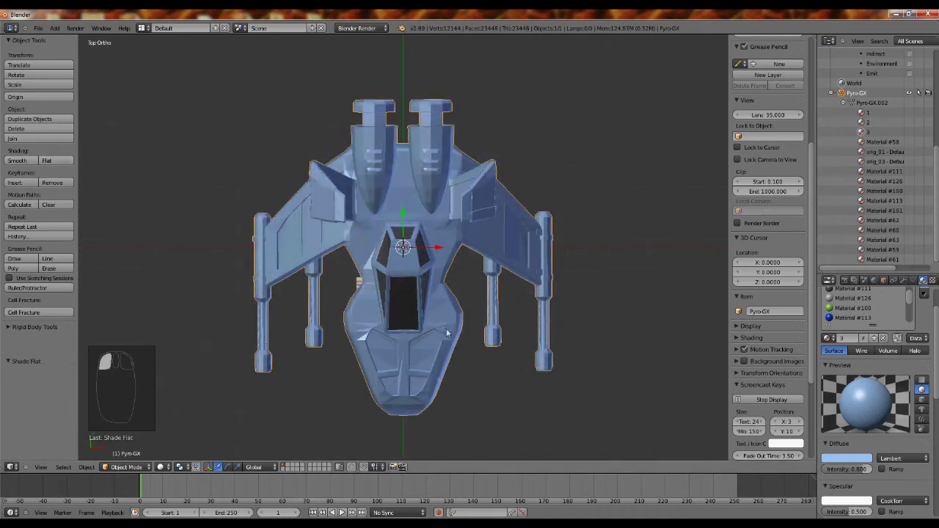
pyautogui.moveTo(397, 389); pyautogui.dragTo(399, 343, button='middle')
pyautogui.press('KP_1')
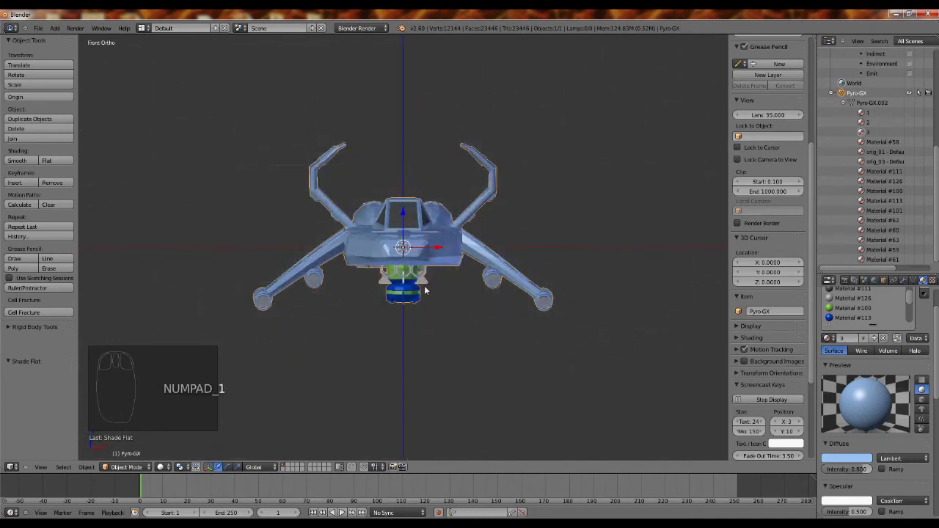
# Remove doubled vertices and recalculate normals on the whole ship mesh once more, ending in Object Mode
pyautogui.press('Tab')
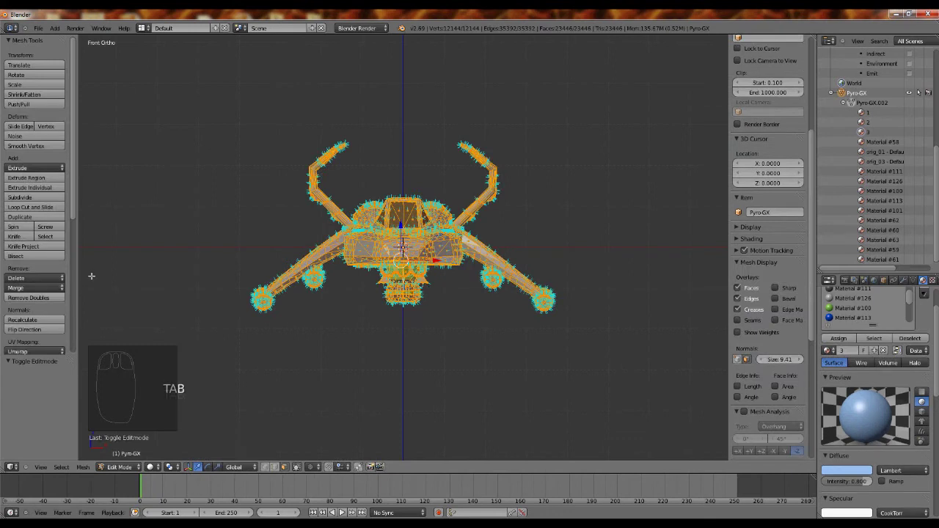
pyautogui.click(36, 299)
pyautogui.click(33, 321)
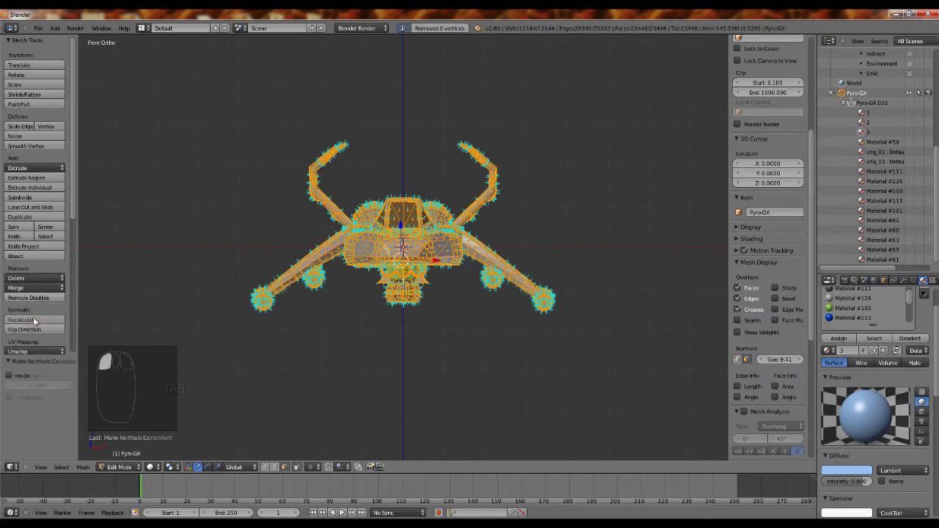
pyautogui.press('Tab')
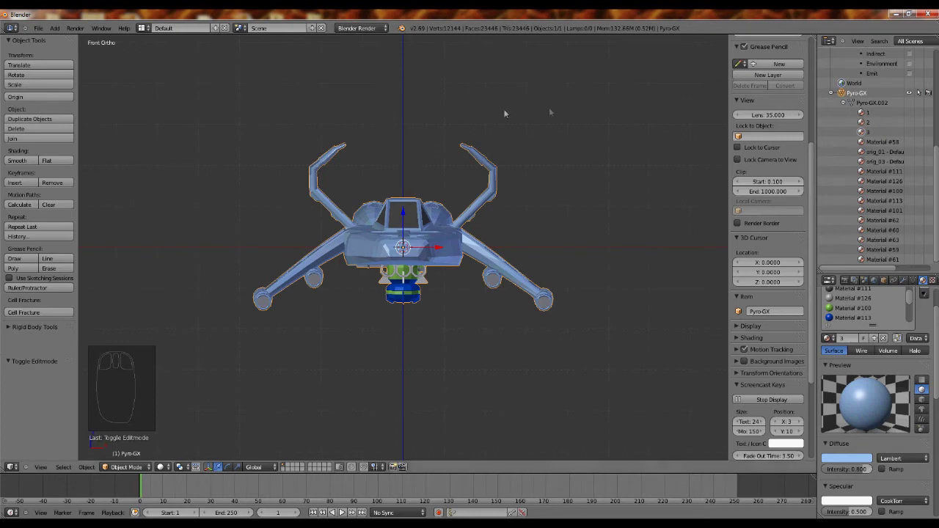
# Export the ship in DirectX format to the Desktop as TutMod01.x
pyautogui.click(933, 188)
pyautogui.click(38, 28)
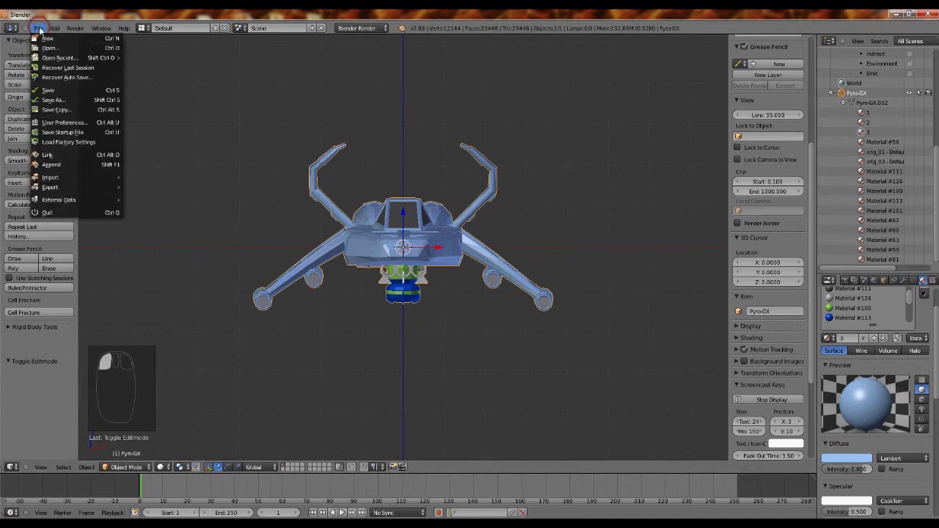
pyautogui.moveTo(49, 188)
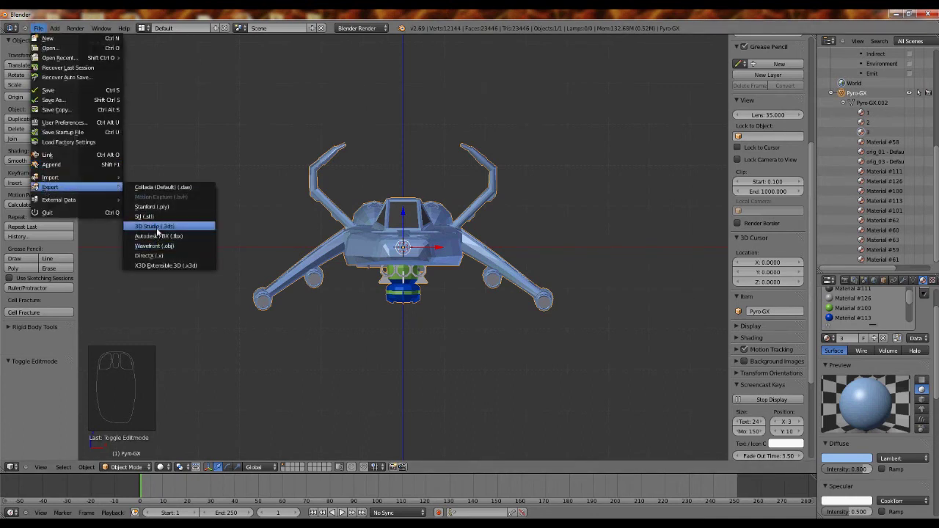
pyautogui.click(154, 254)
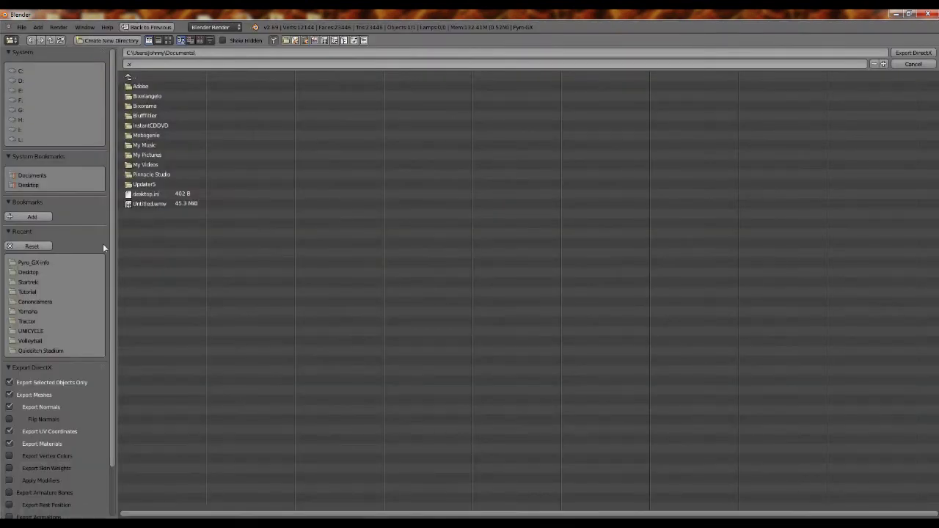
pyautogui.click(29, 185)
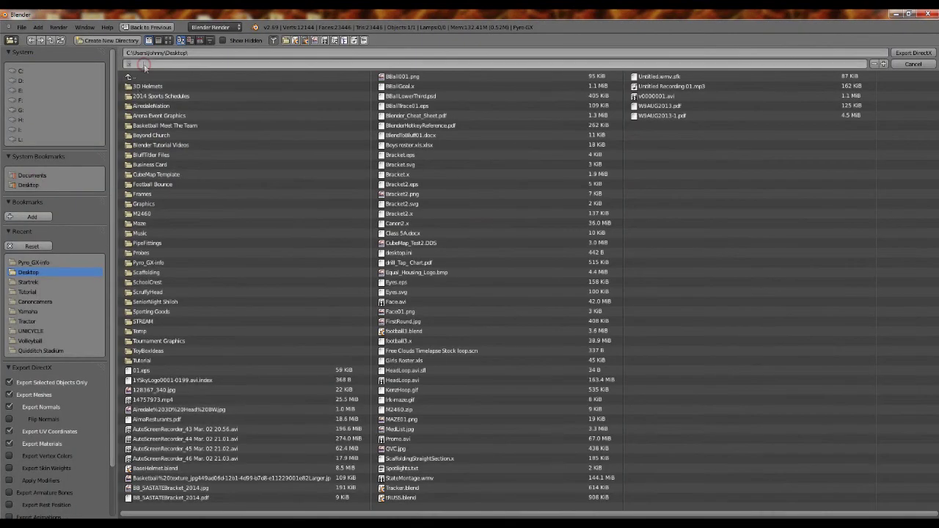
pyautogui.write('Tut')
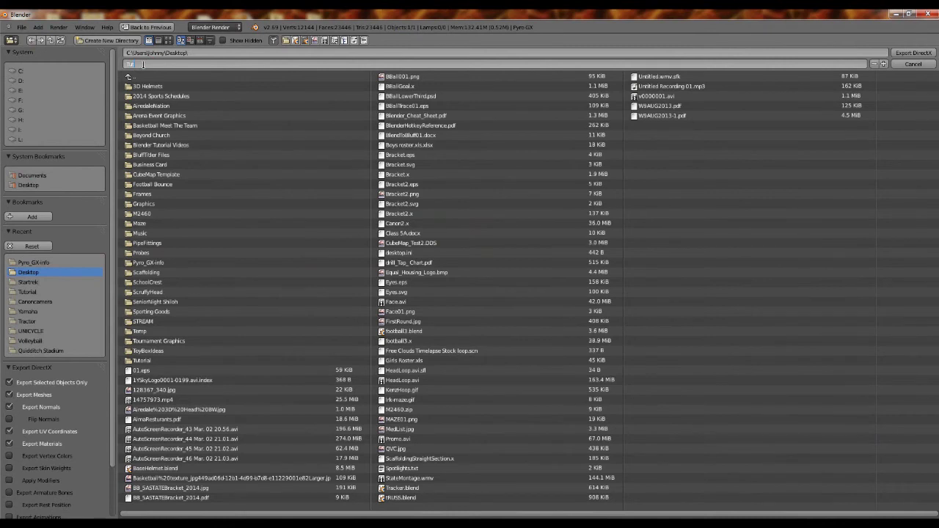
pyautogui.write('orial')
pyautogui.click(914, 54)
pyautogui.click(914, 54)
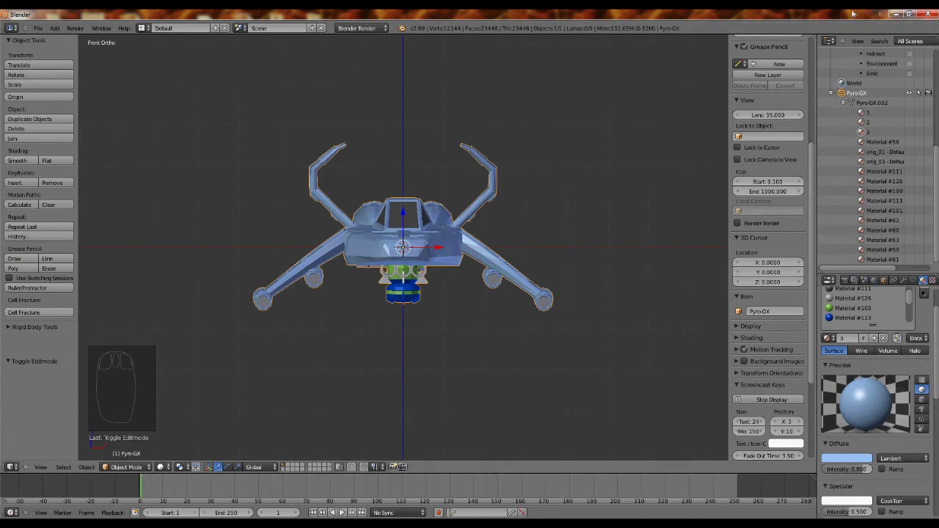
# Switch to BluffTitler and load TutMod01.x from the Desktop as a 3D model layer
pyautogui.click(930, 15)
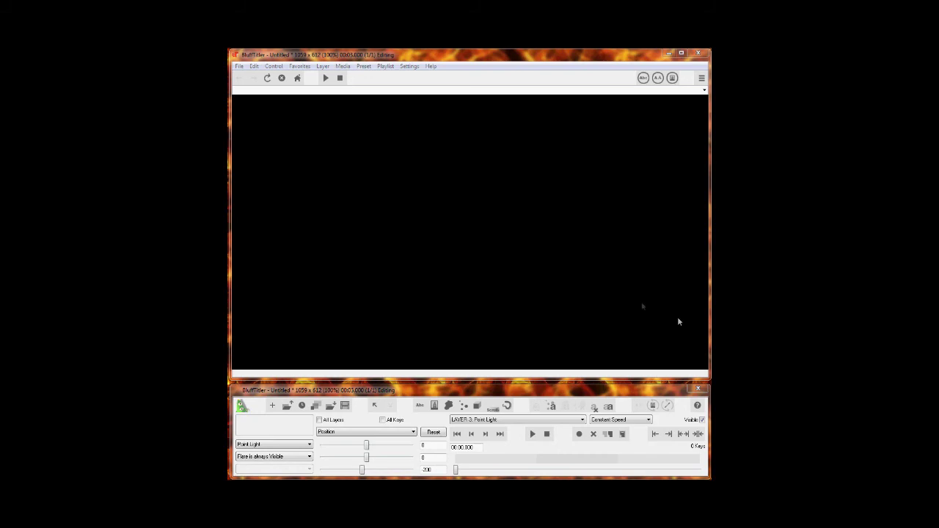
pyautogui.click(477, 406)
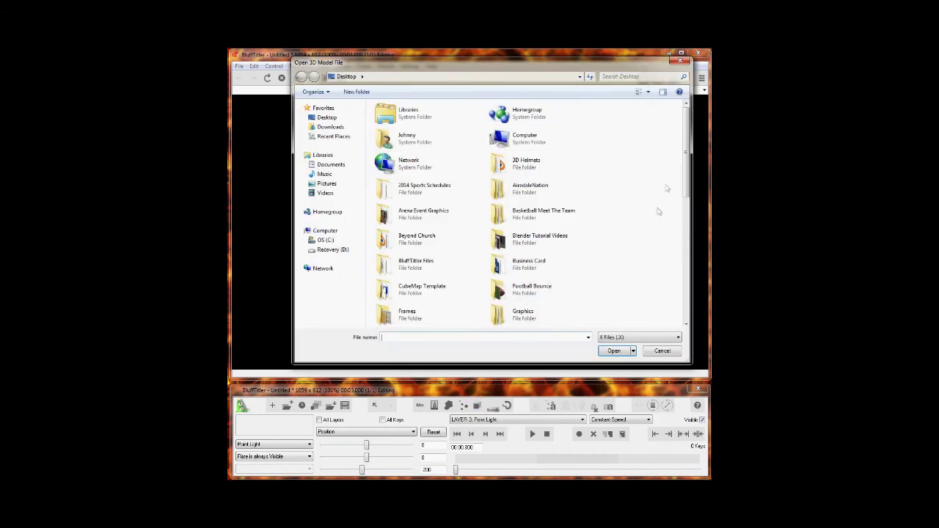
pyautogui.scroll(-10, 683, 165)
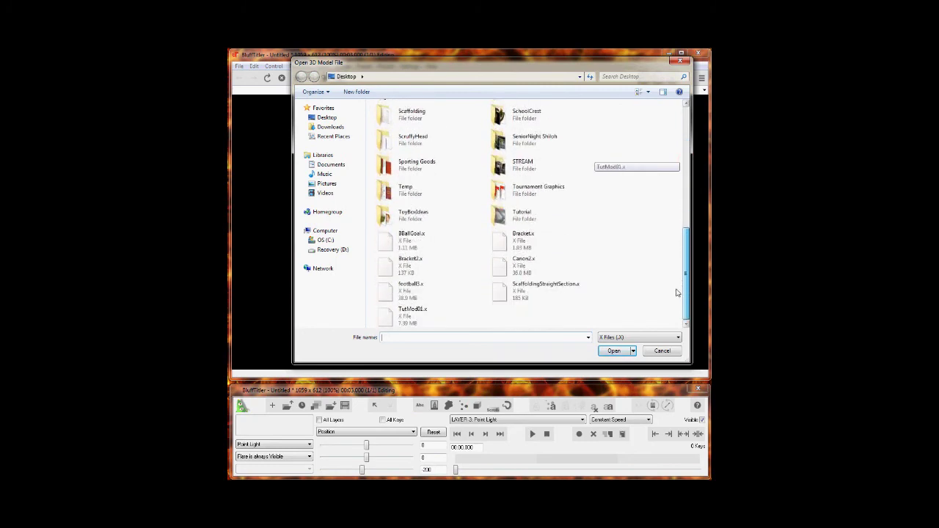
pyautogui.doubleClick(389, 312)
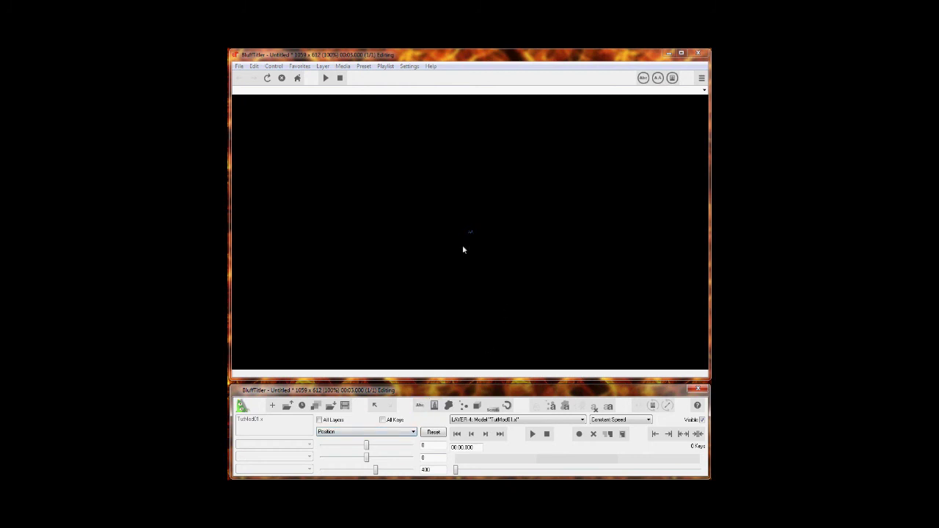
# Set the model layer's size to 10 on all three axes
pyautogui.click(373, 433)
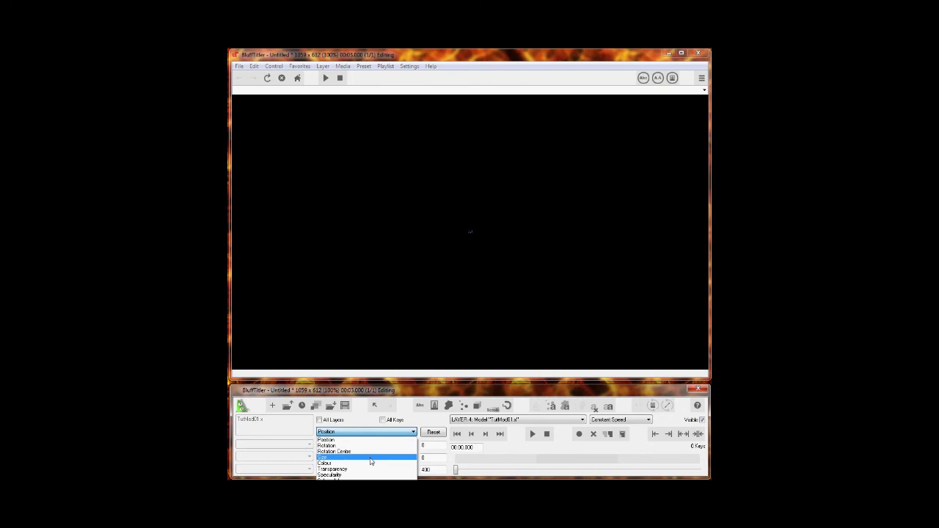
pyautogui.click(370, 457)
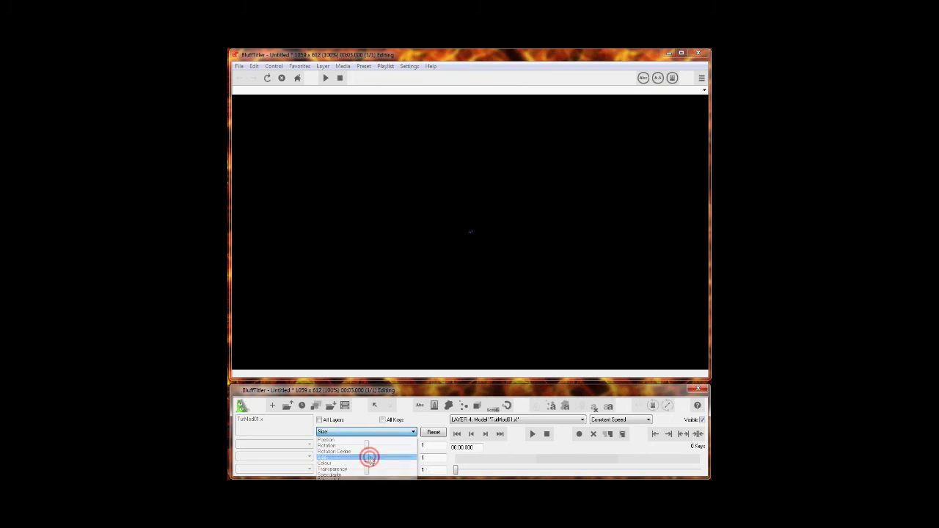
pyautogui.click(433, 444)
pyautogui.write('0')
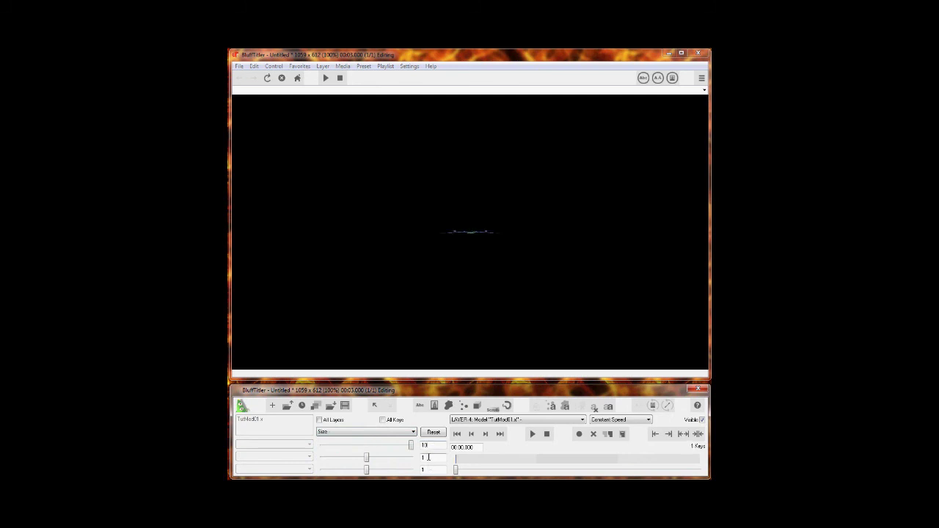
# Bring the model layer closer to the camera by setting its third position value to about 121.2
pyautogui.click(368, 436)
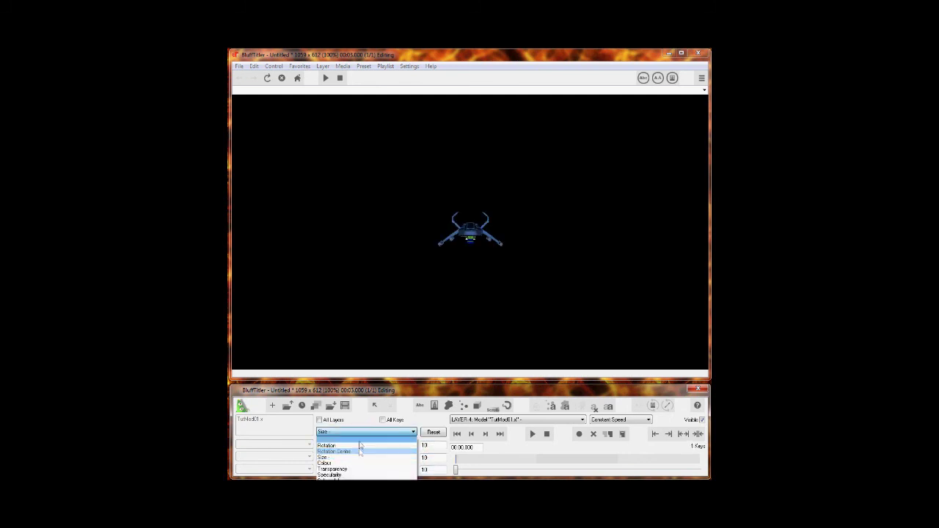
pyautogui.click(358, 440)
pyautogui.moveTo(377, 470); pyautogui.dragTo(370, 471)
# Rotate the model layer to about -5.18 and -24.34 on its first two rotation values, viewing the ship's side on the way
pyautogui.click(367, 431)
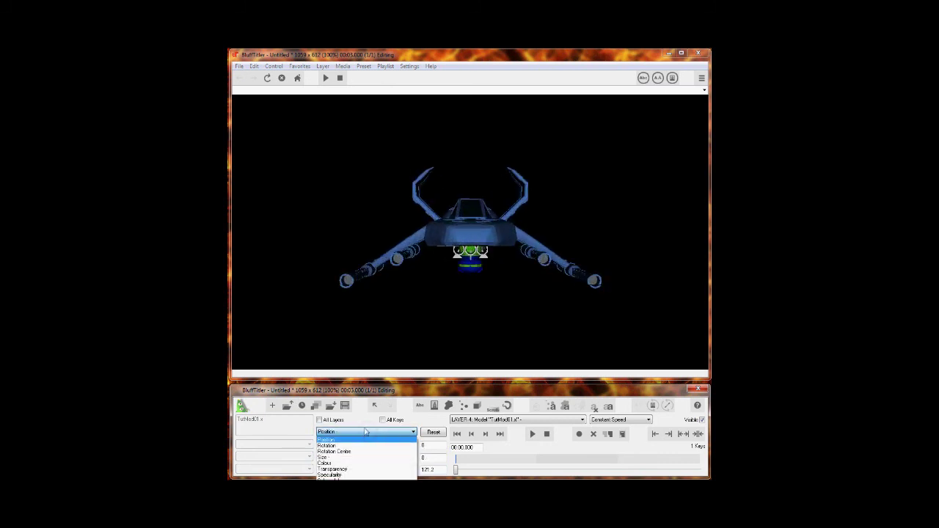
pyautogui.click(364, 444)
pyautogui.moveTo(502, 295); pyautogui.dragTo(441, 239)
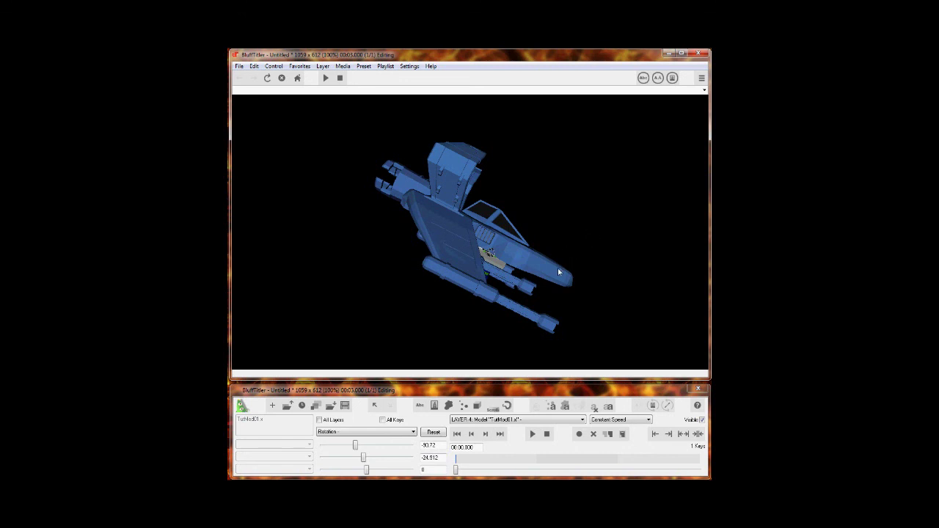
pyautogui.moveTo(558, 272); pyautogui.dragTo(494, 279)
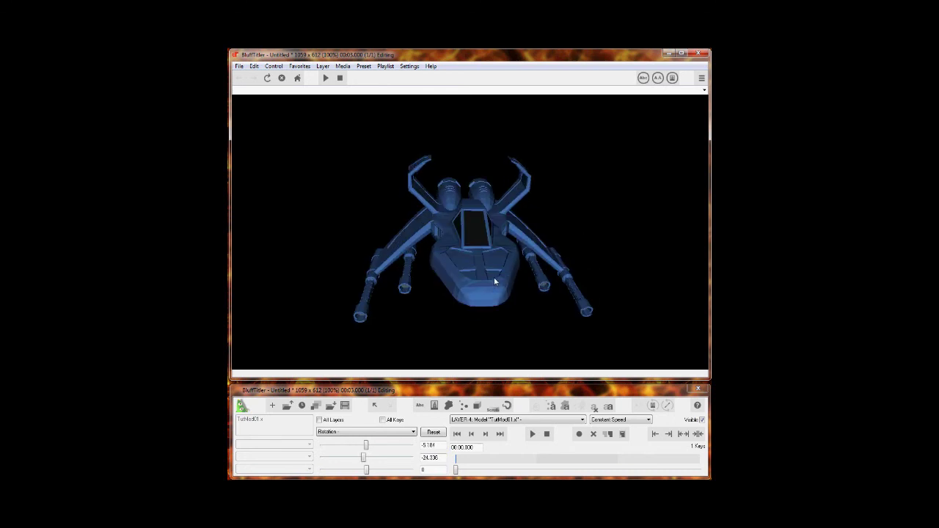